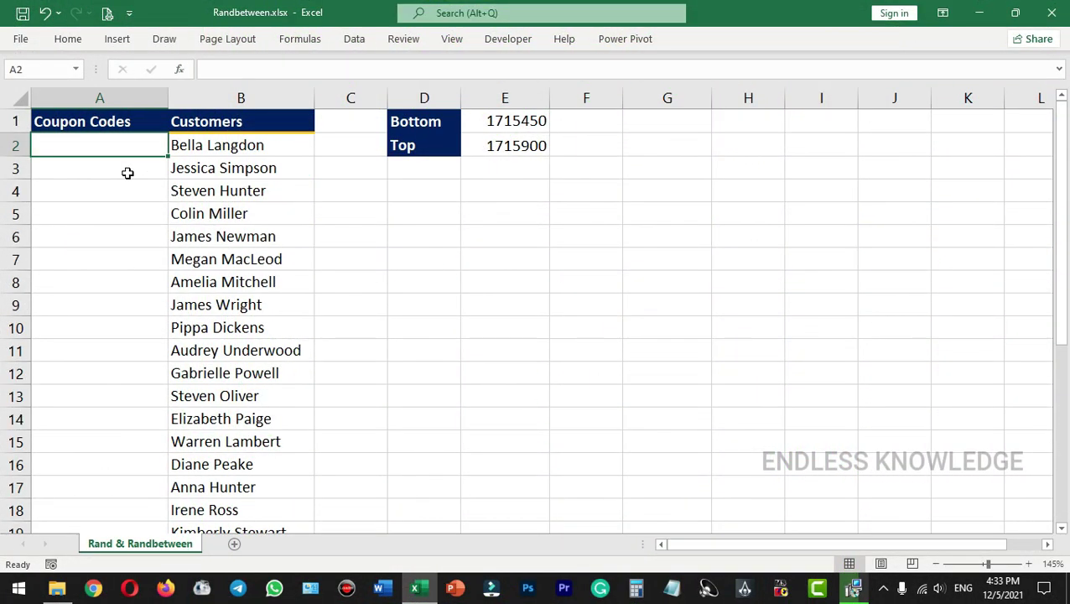
left_click_drag(143, 138, 121, 437)
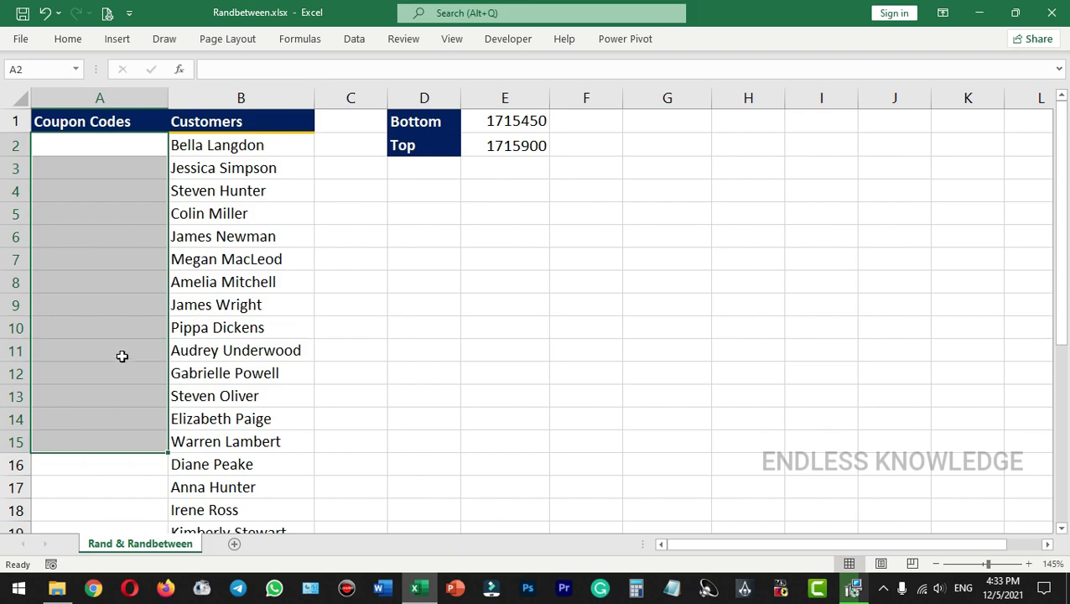
left_click(118, 282)
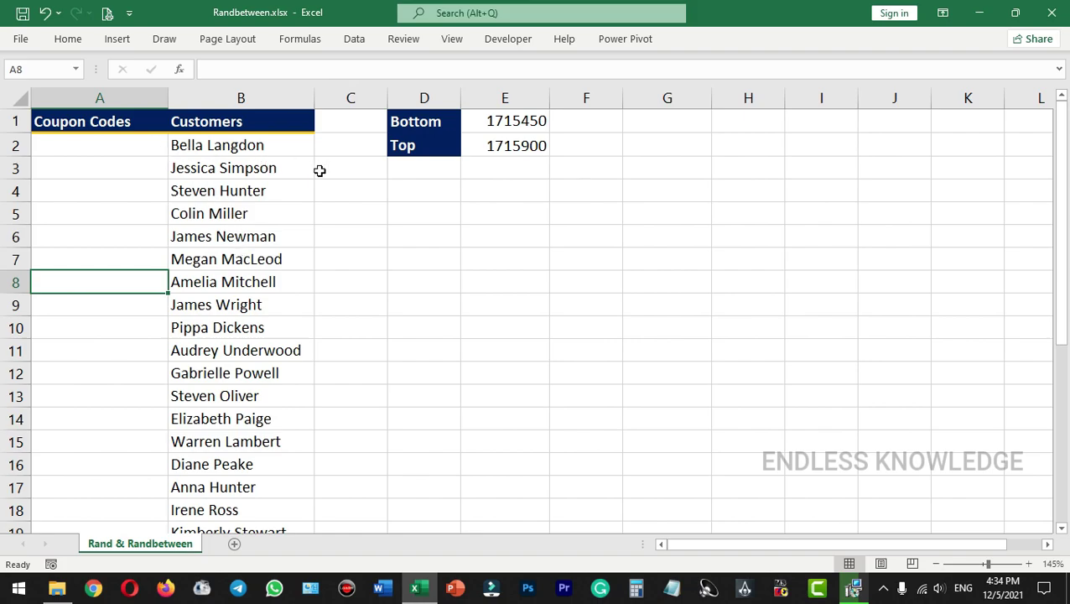
left_click(365, 238)
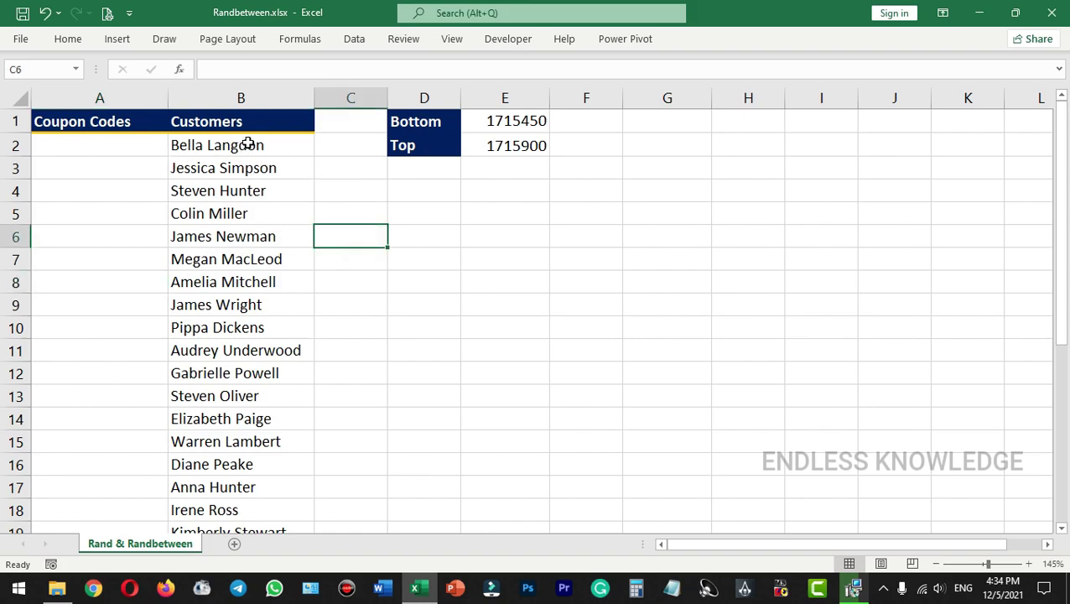
left_click_drag(248, 145, 260, 396)
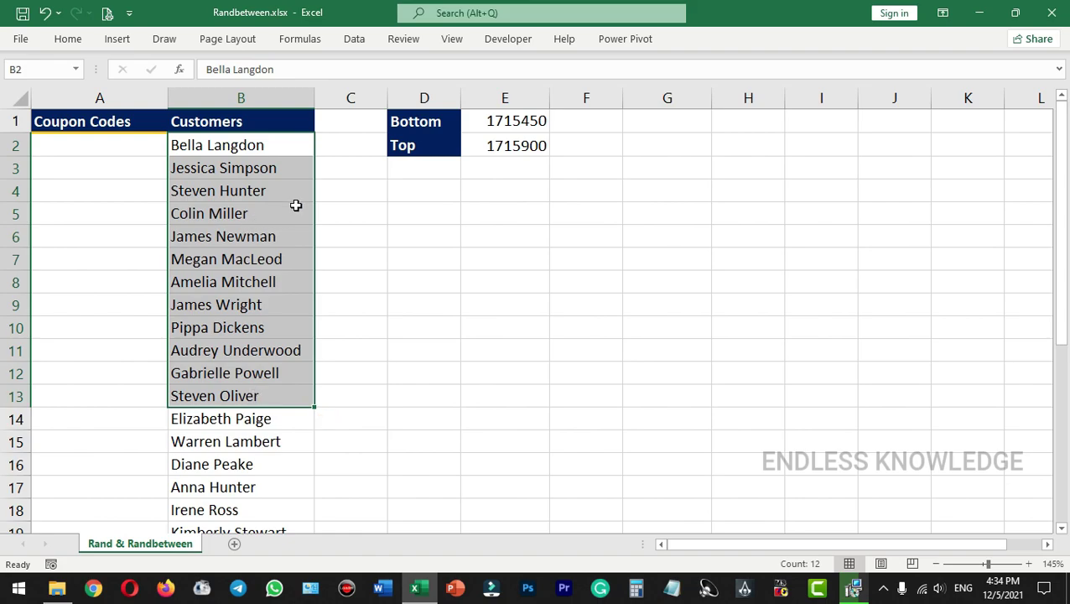
left_click(358, 213)
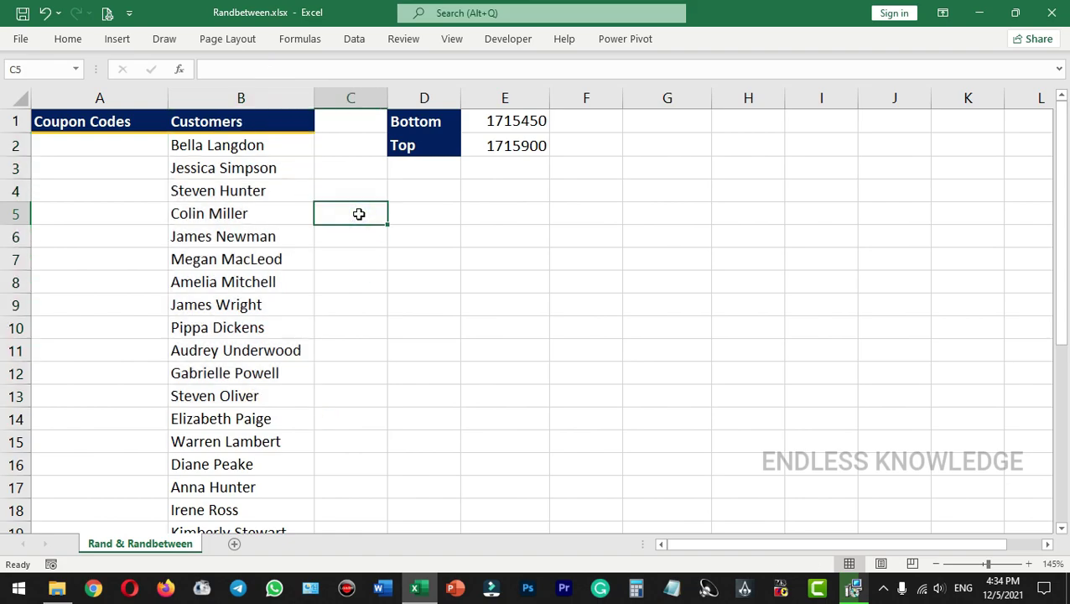
left_click_drag(118, 143, 115, 412)
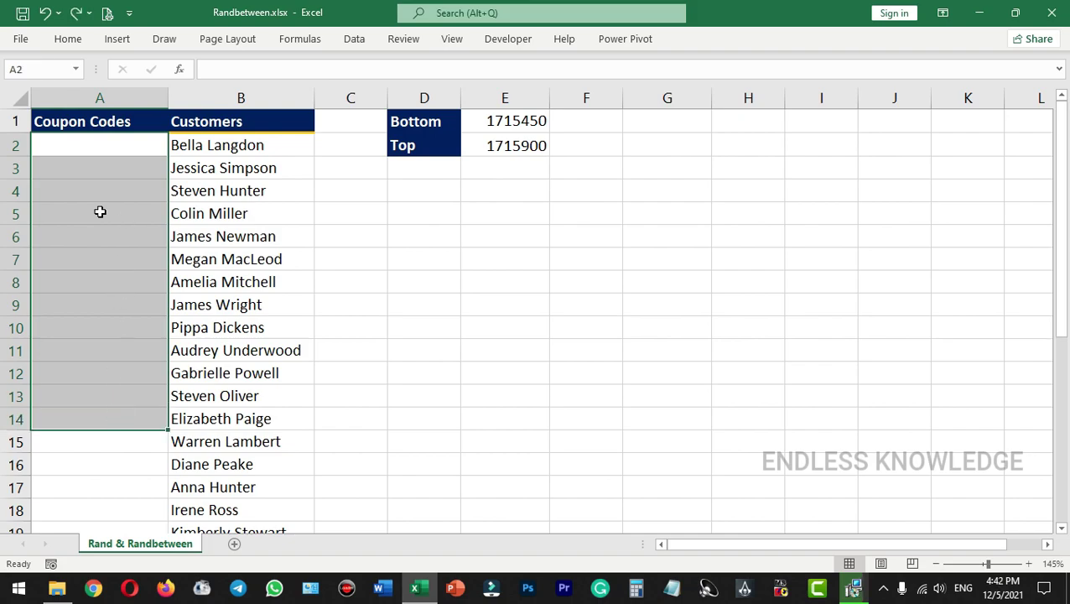
left_click(100, 212)
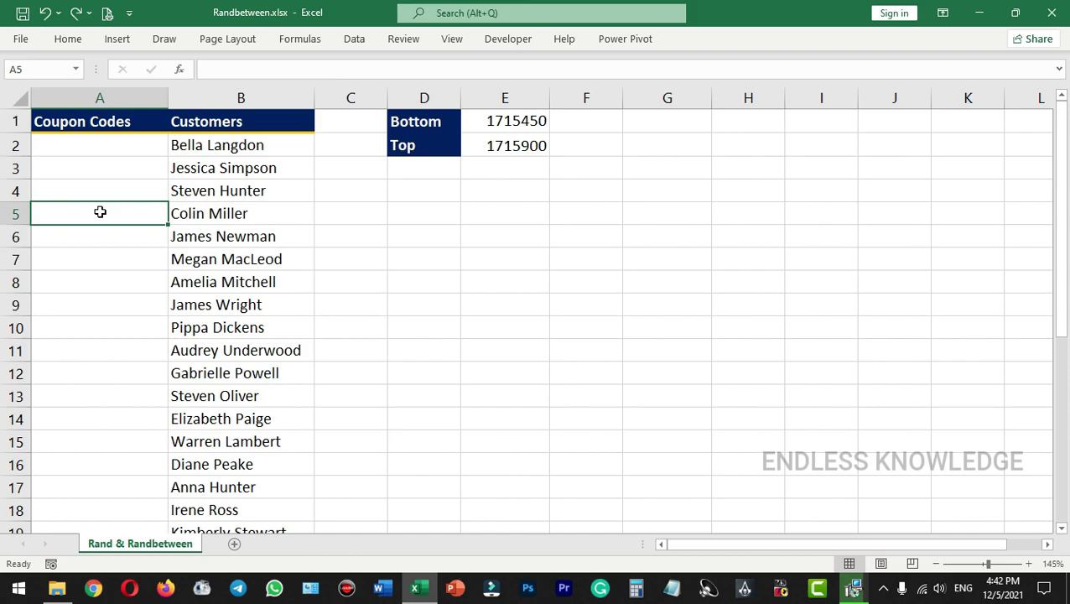
Enter =RAND() in cell A2 and fill it down the Coupon Codes column for every customer row.
left_click(105, 141)
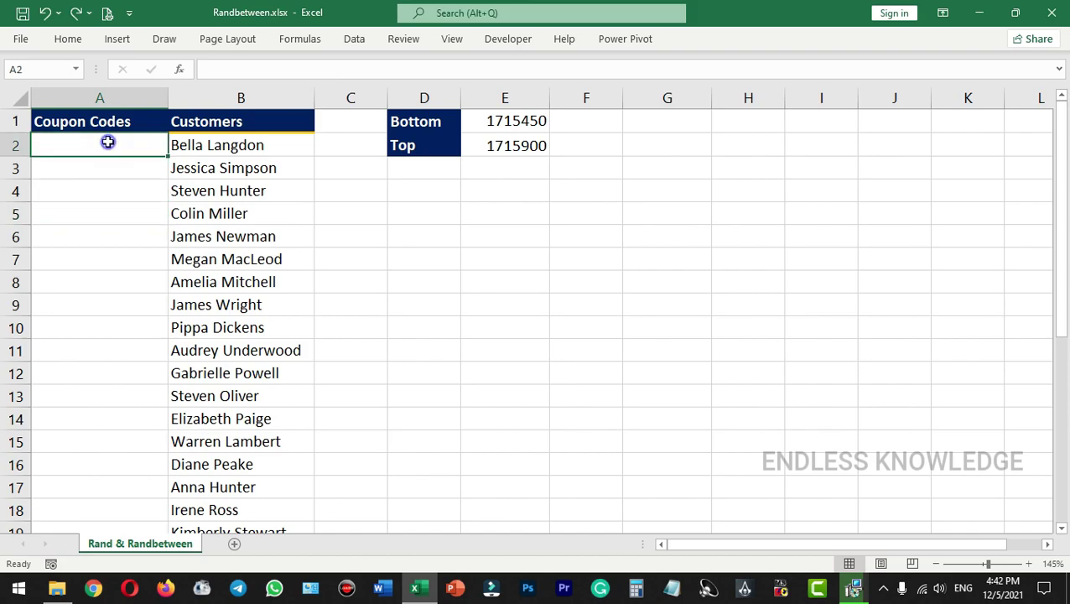
double_click(109, 143)
type("=rand")
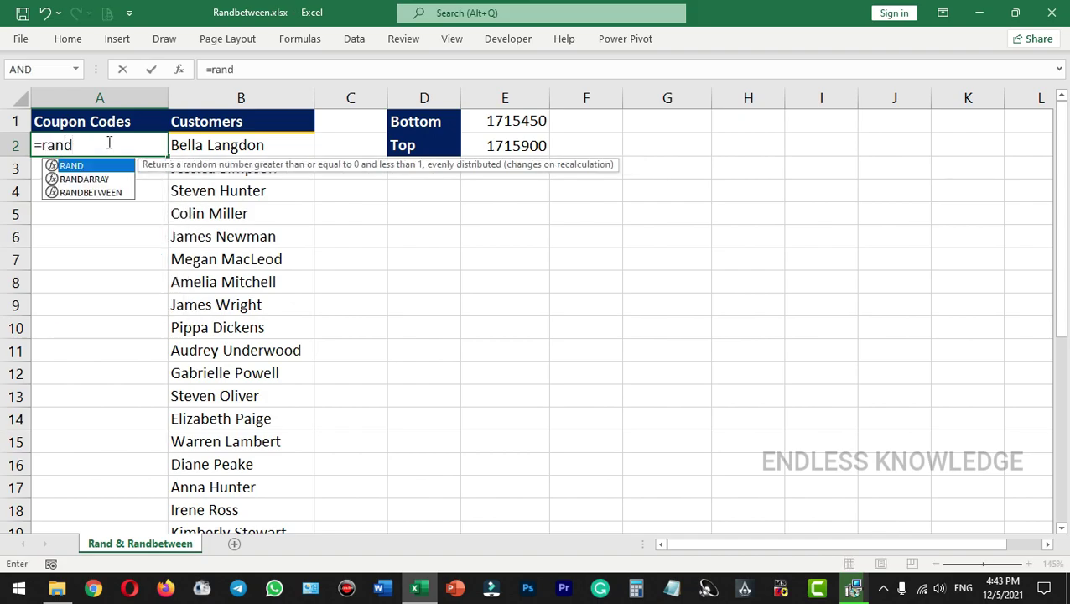
type("()")
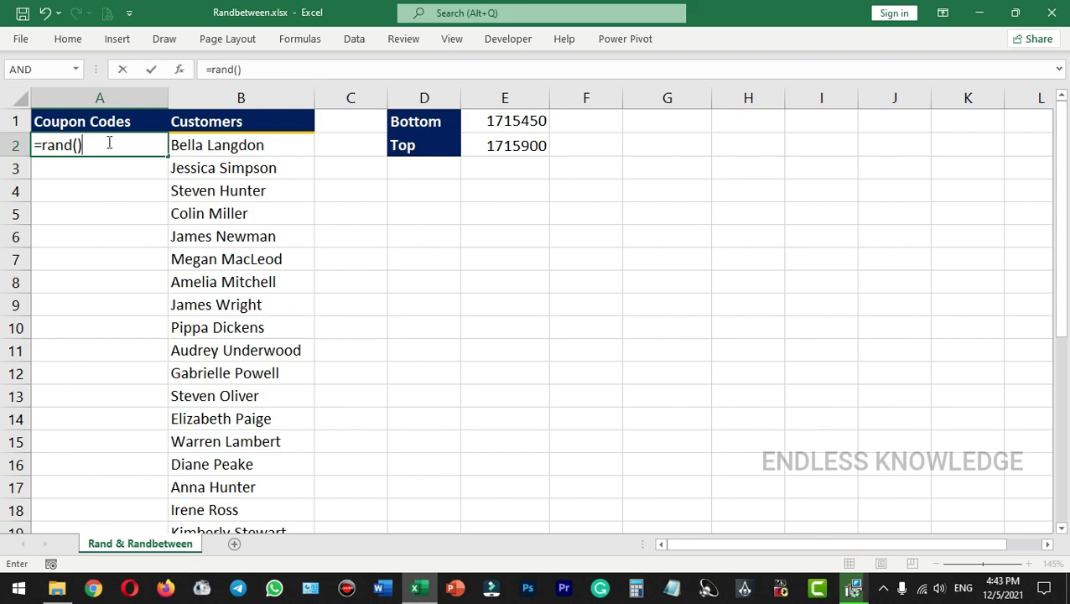
key("Return")
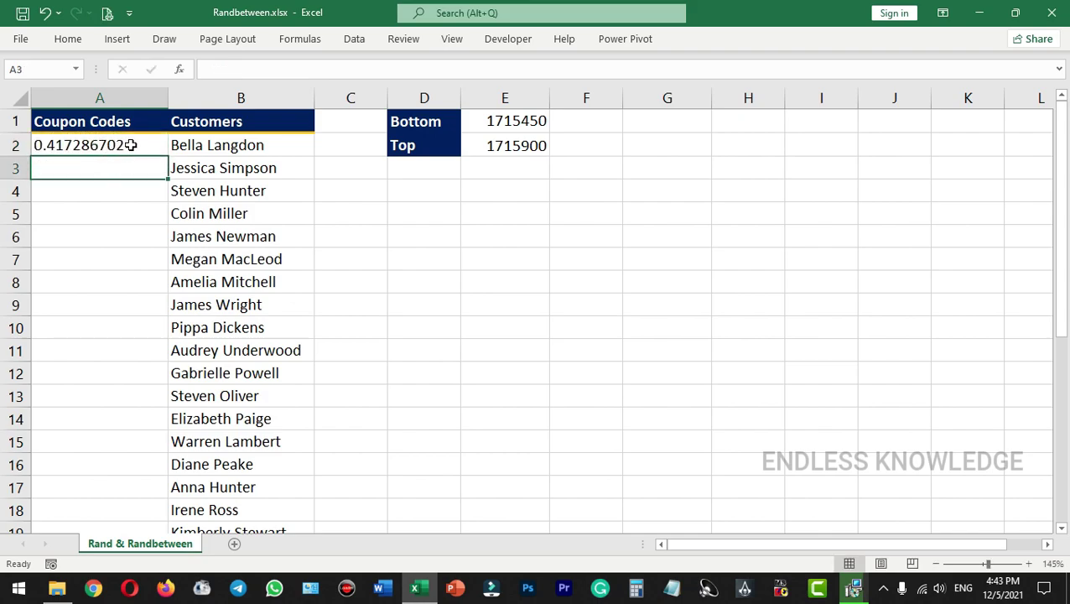
left_click(131, 145)
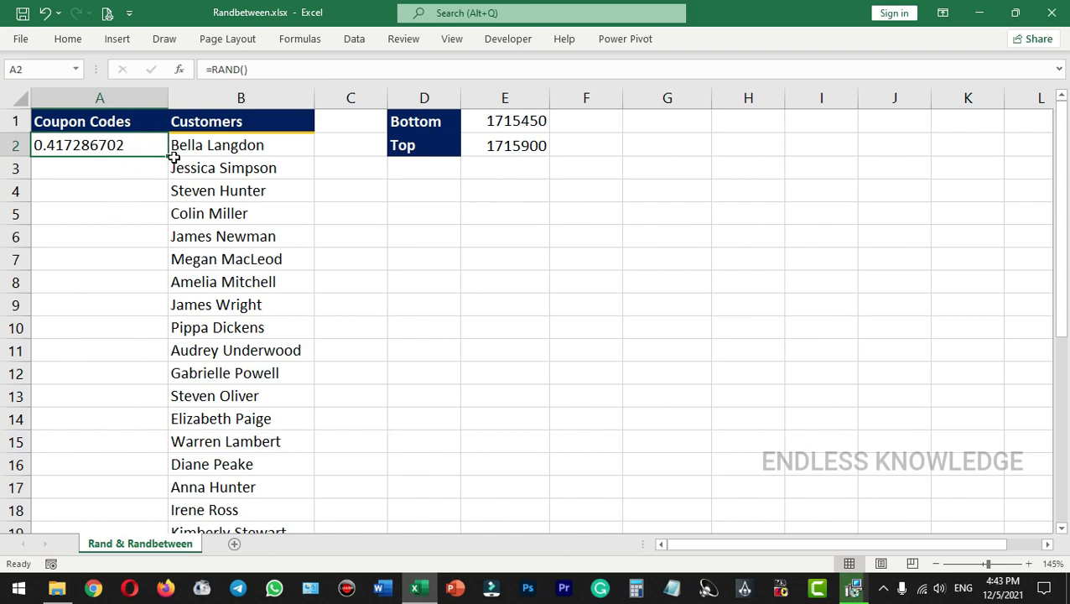
double_click(168, 156)
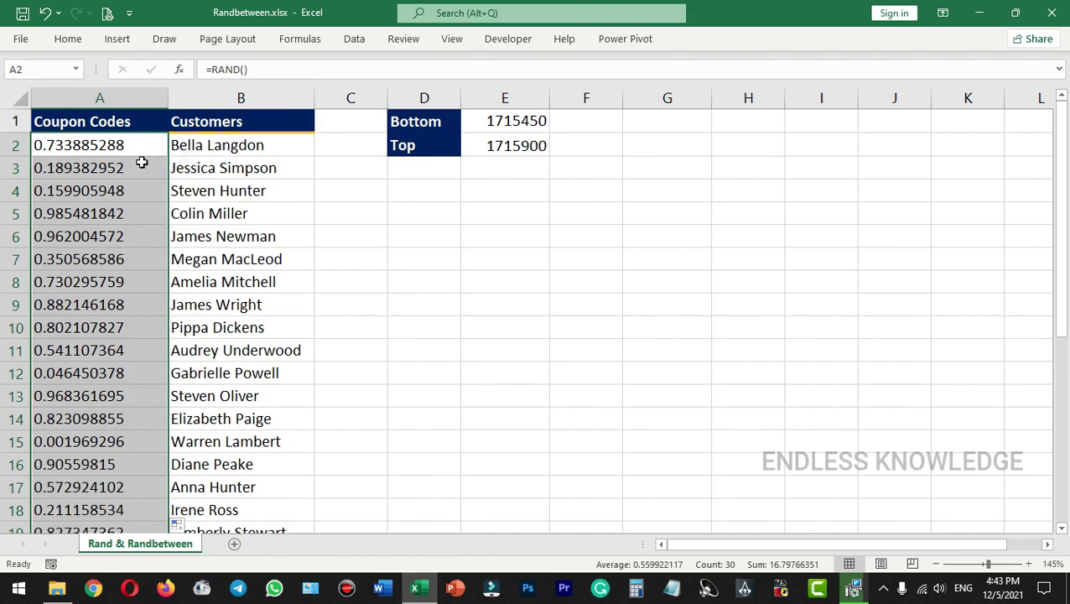
left_click(150, 169)
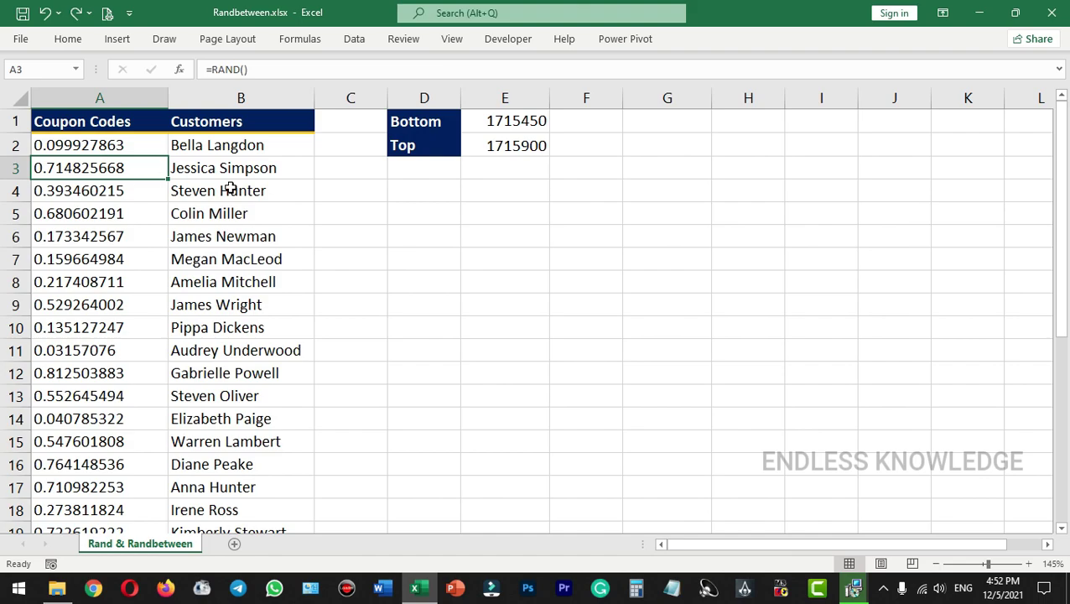
Check the Bottom and Top limits of the coupon number range in cells E1 and E2.
left_click(512, 121)
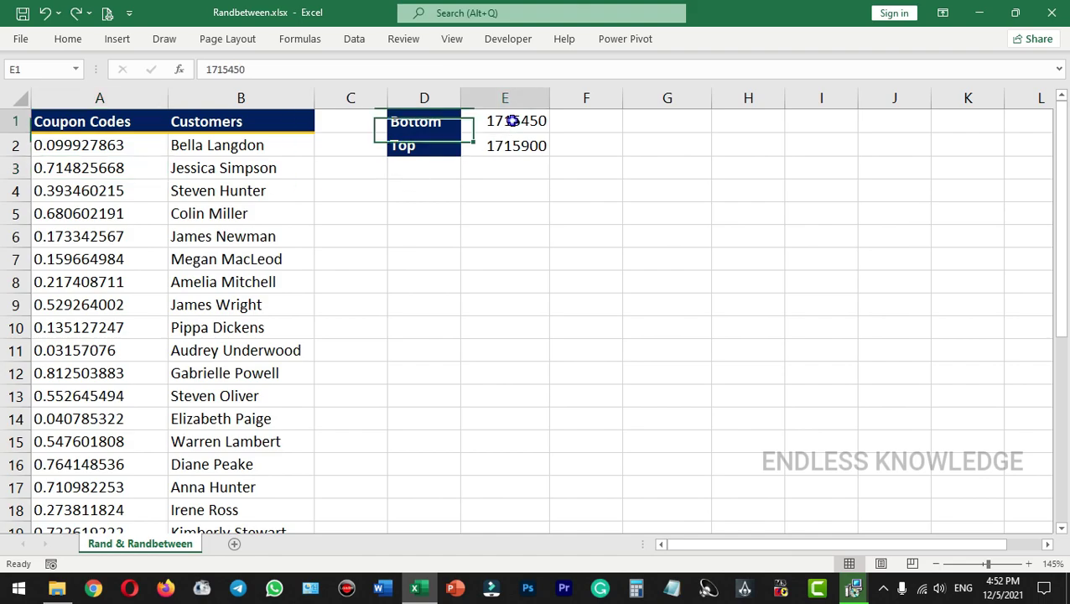
left_click(477, 146)
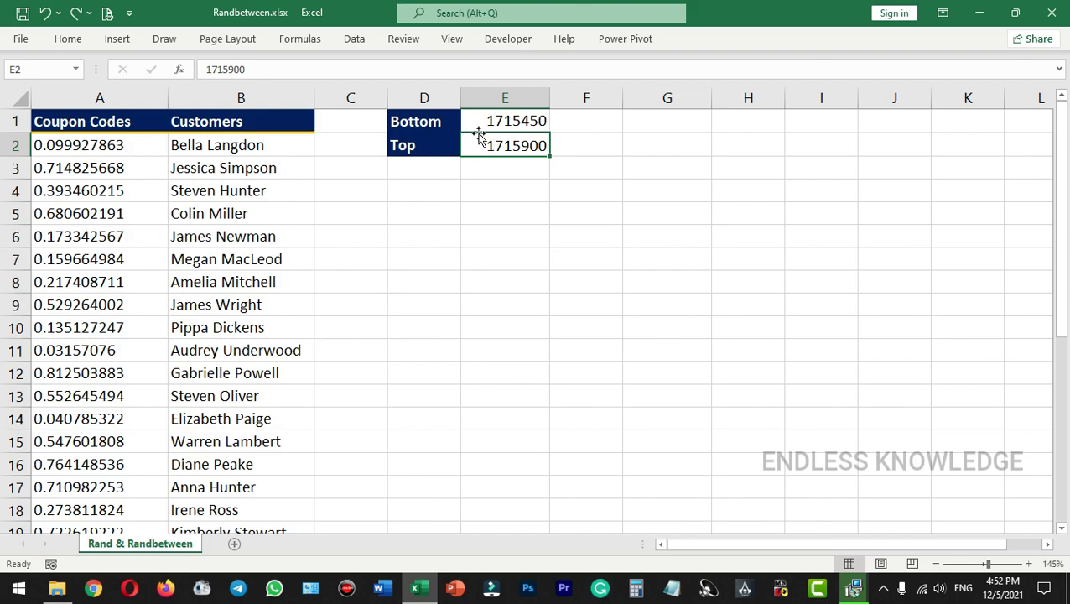
left_click(481, 121)
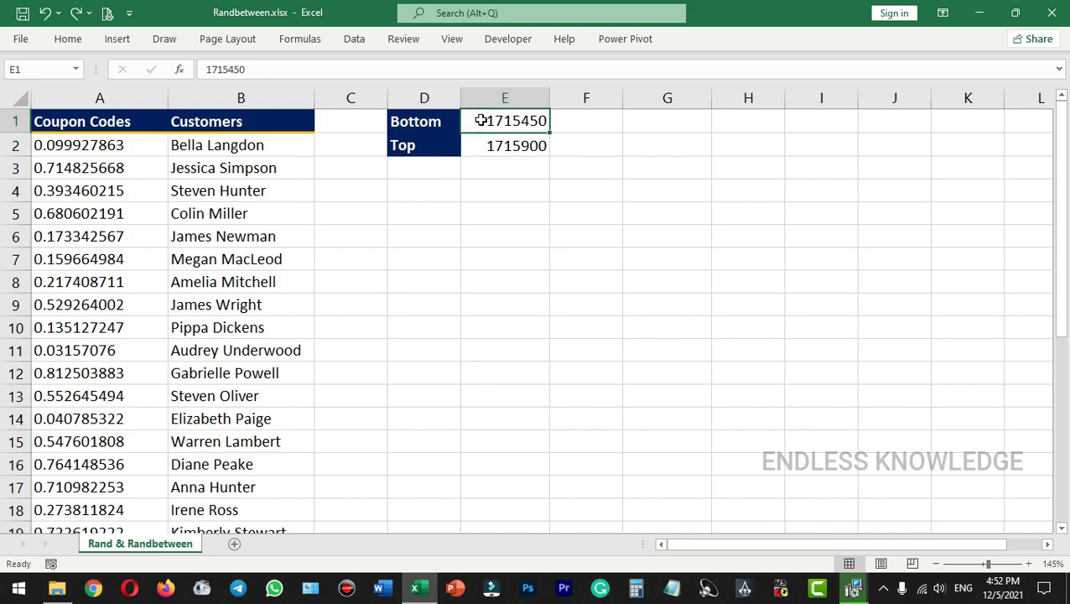
left_click(478, 145)
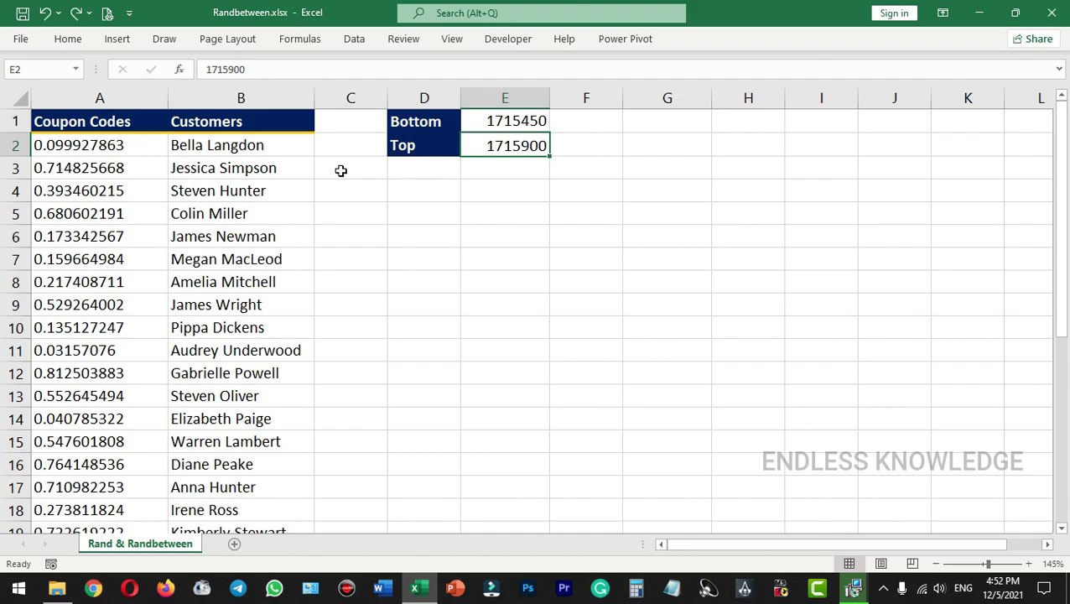
Clear all the RAND formulas from the Coupon Codes column, starting at cell A2.
left_click(144, 145)
key("ctrl+shift+Down")
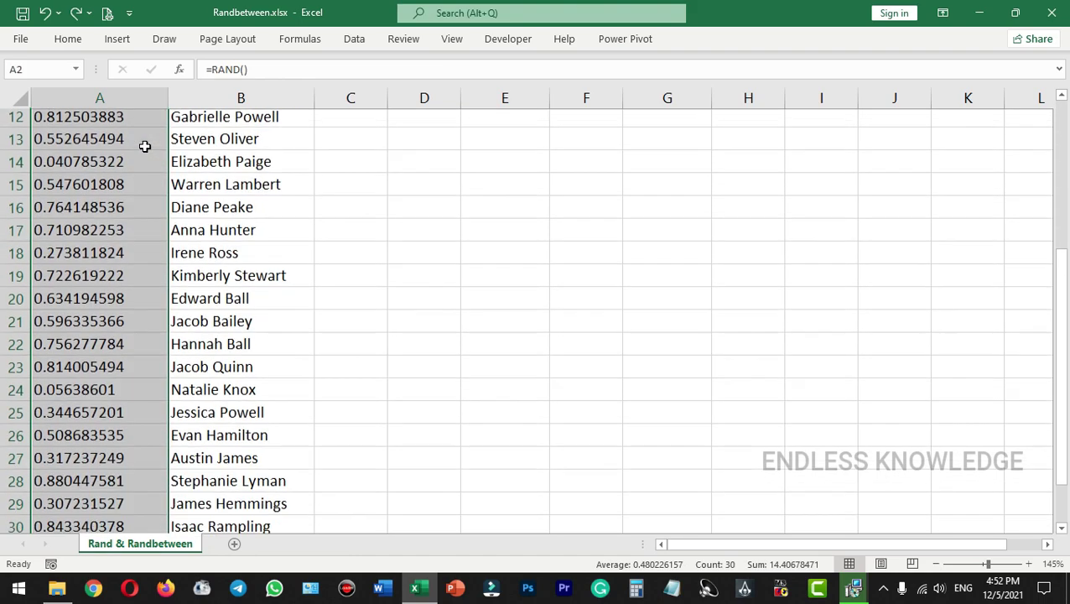
key("Delete")
scroll(144, 146, "up", 4)
Try the formula =RANDBETWEEN(100,80) in cell A2 and clear the cell again.
left_click(144, 145)
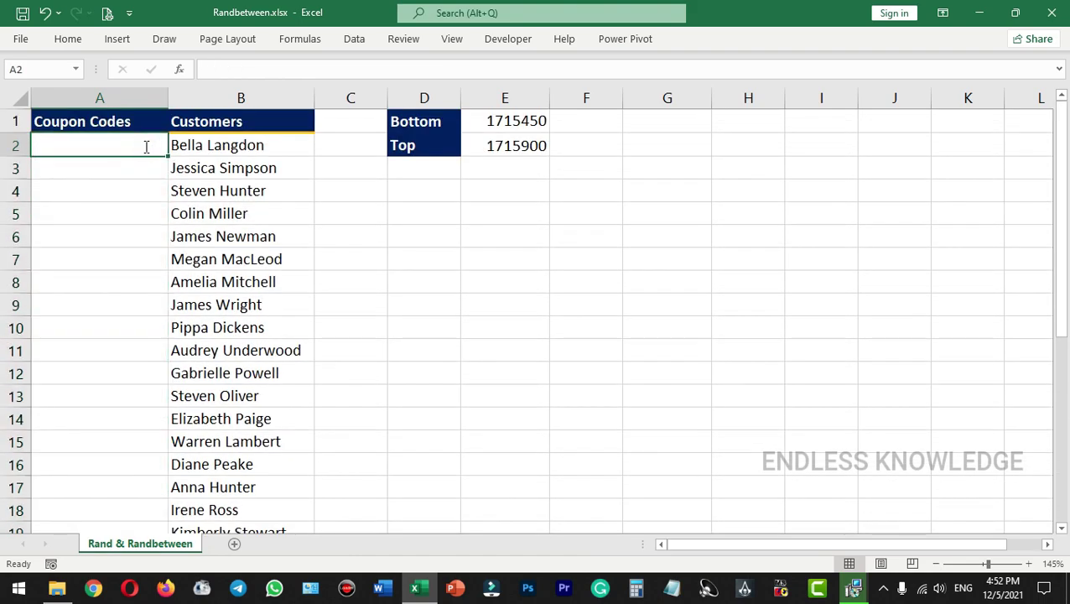
type("=rand")
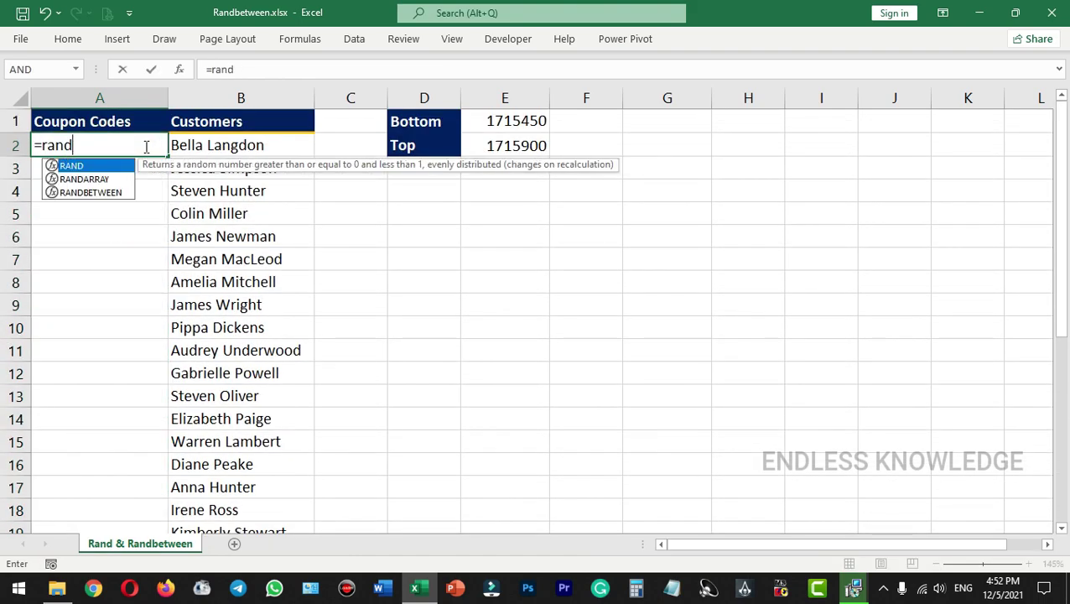
key("Down")
key("Down")
key("Tab")
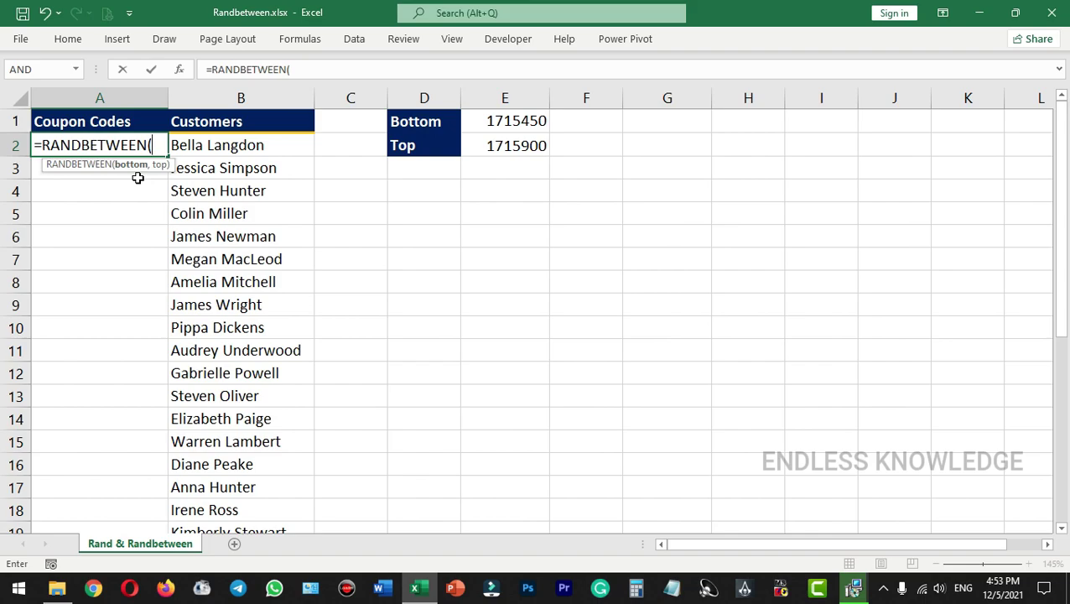
type("100,")
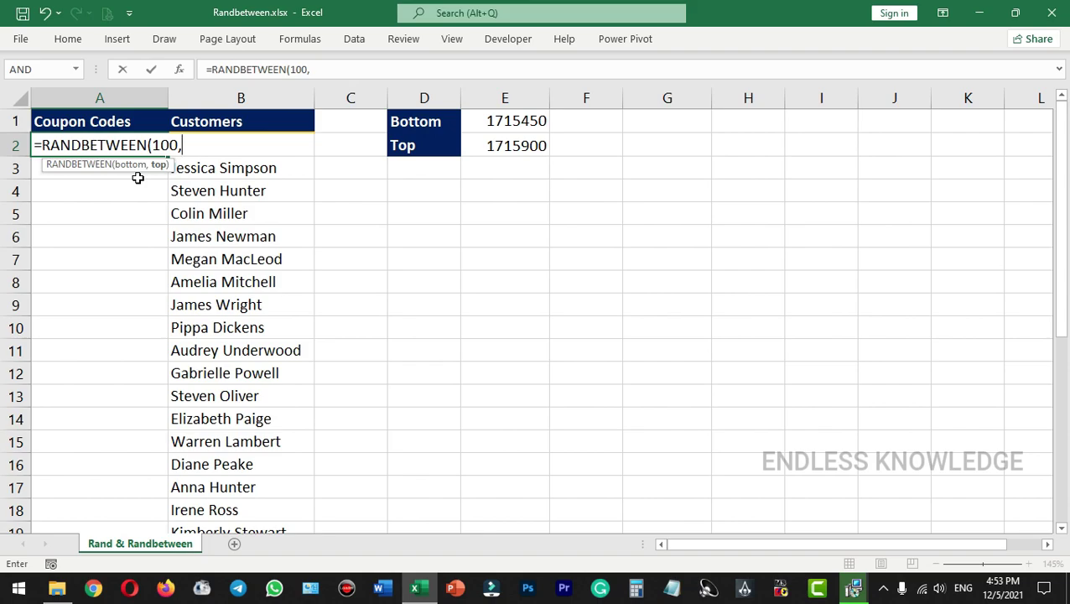
type("80)")
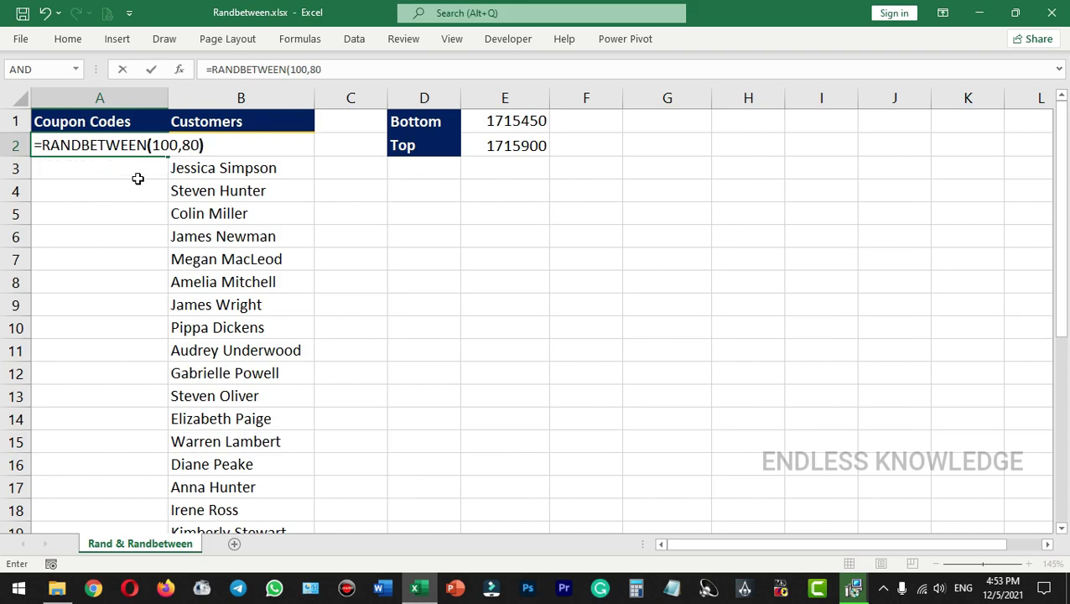
key("Return")
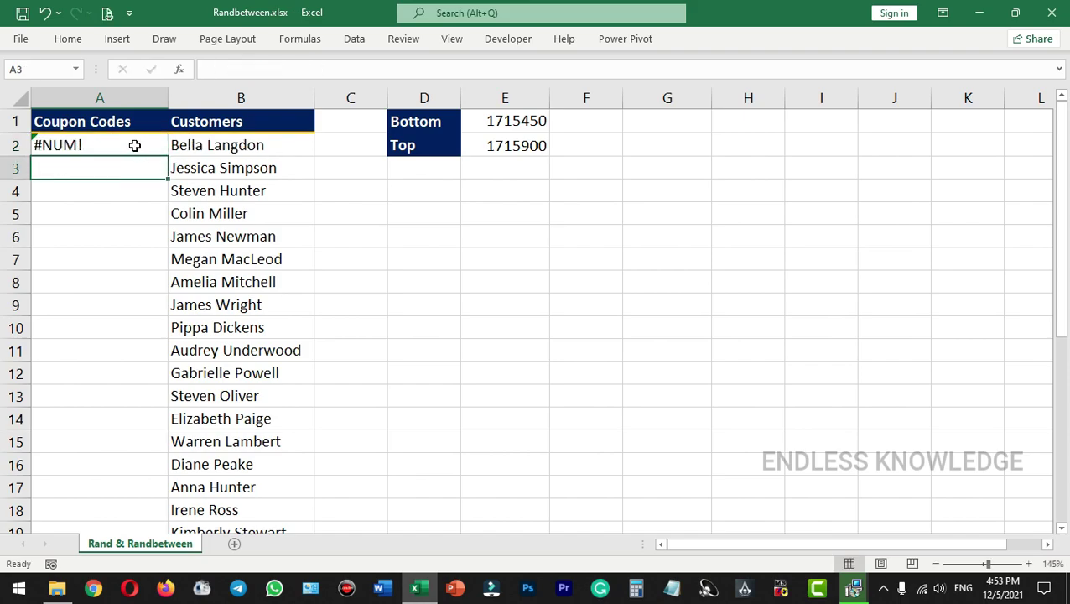
left_click(135, 145)
key("Delete")
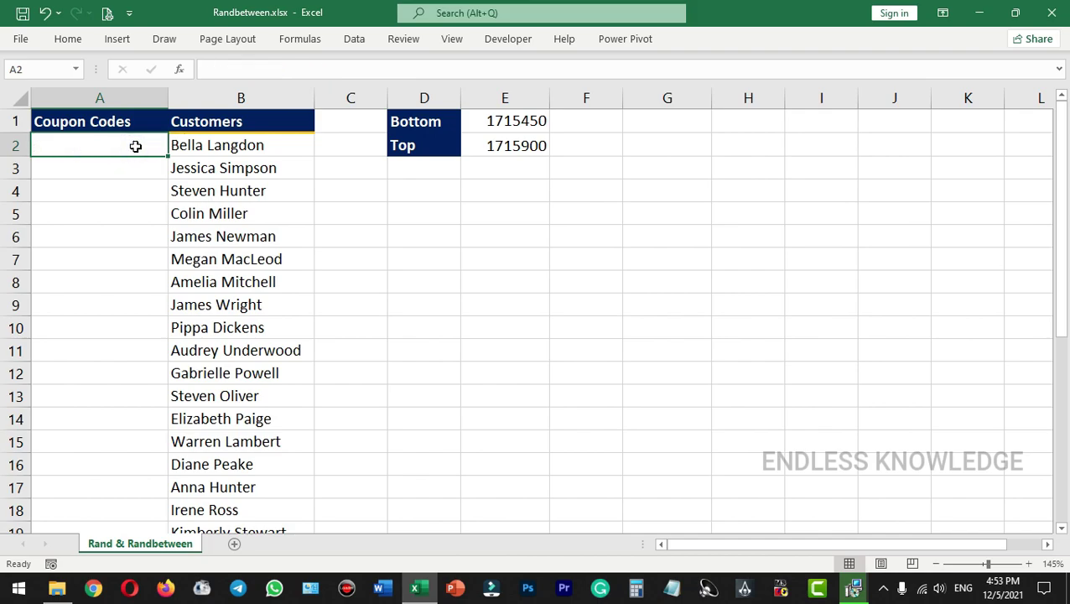
Enter =RANDBETWEEN($E$1,$E$2) in cell A2, using absolute references to the bottom and top limits.
left_click(482, 145)
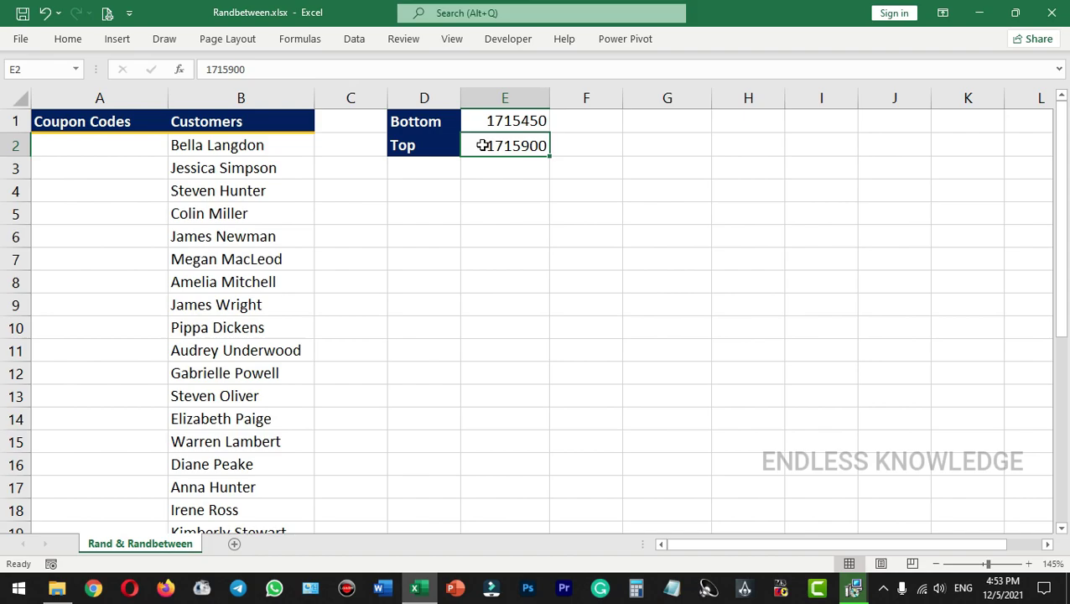
left_click(116, 149)
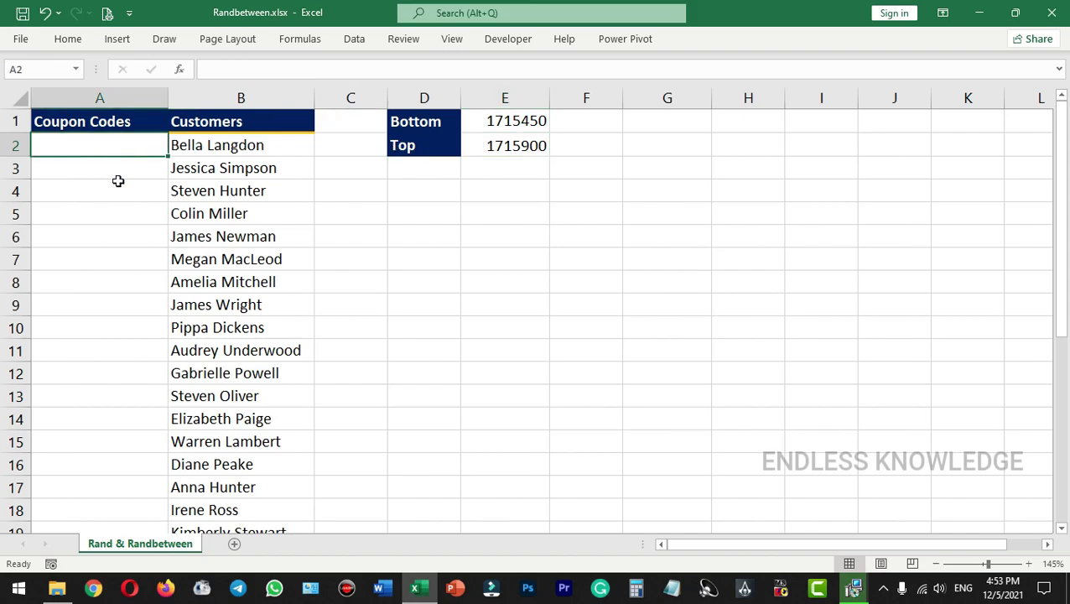
type("=rand")
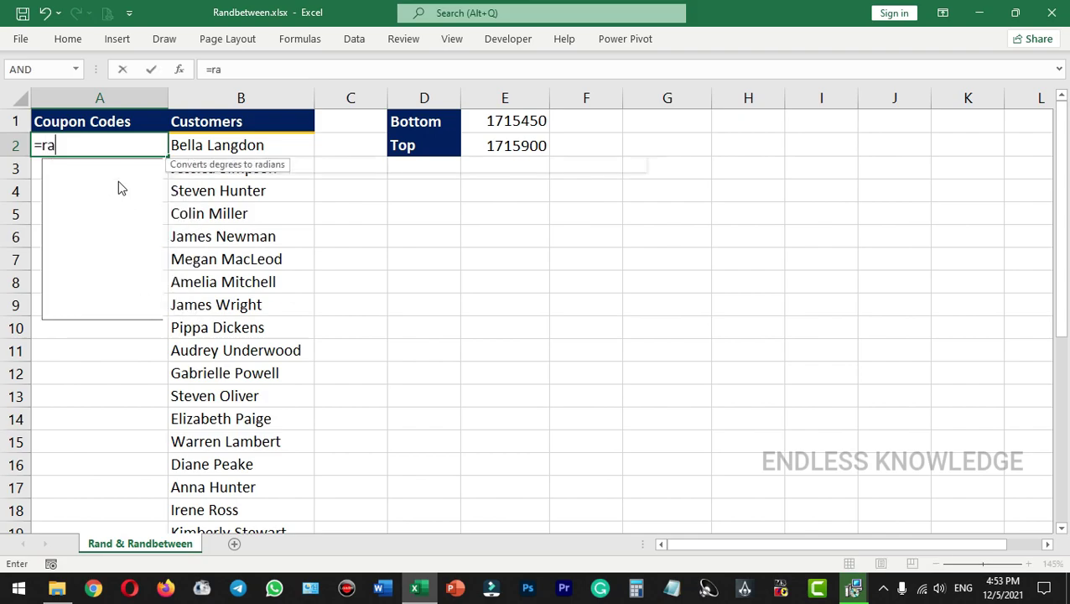
key("Down")
key("Down")
double_click(118, 185)
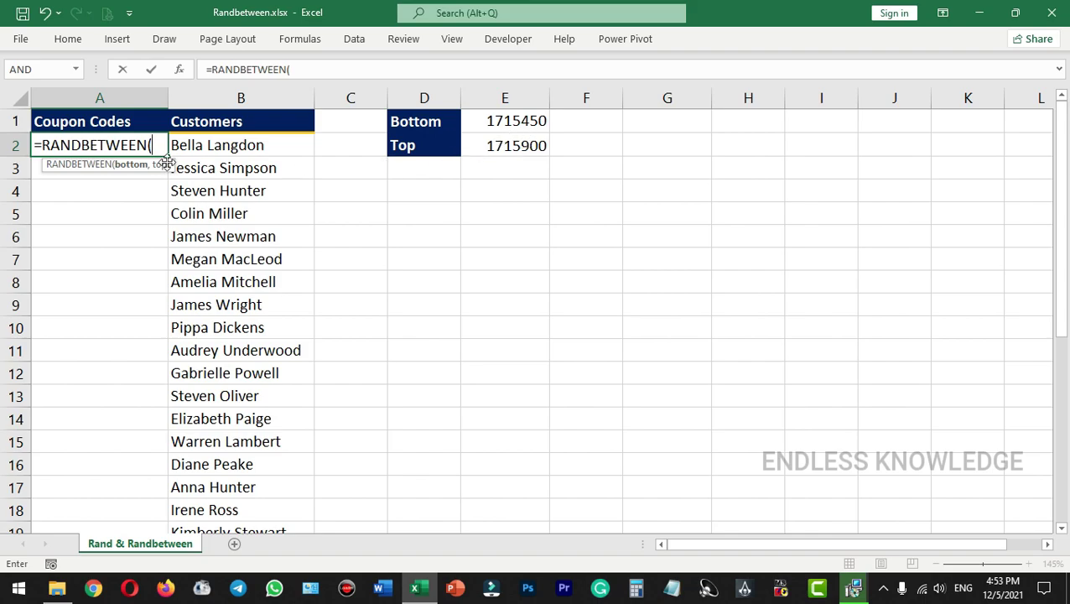
left_click(521, 121)
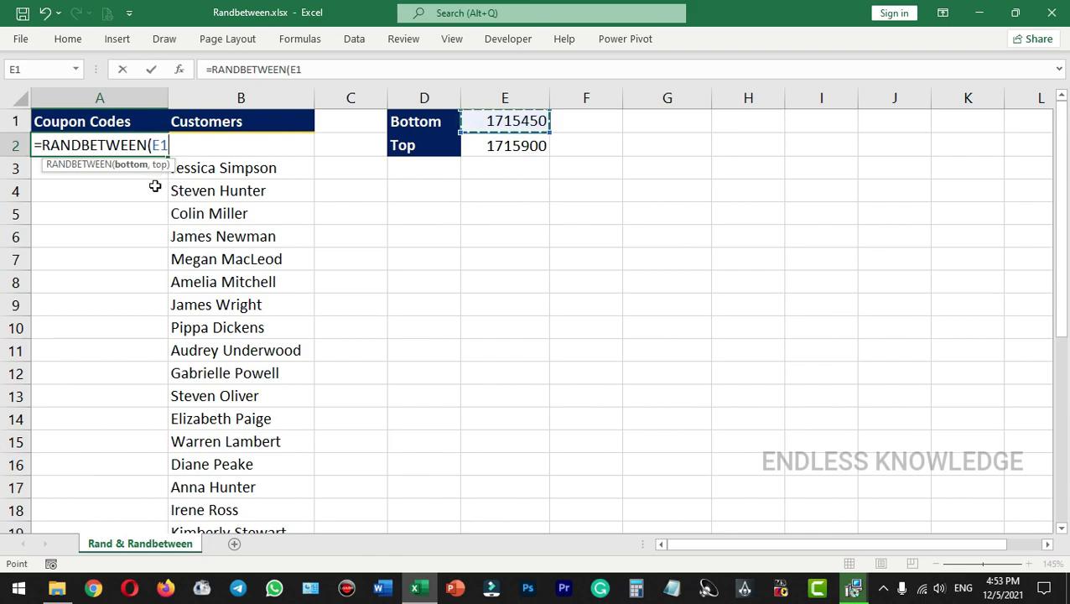
key("F4")
type(",")
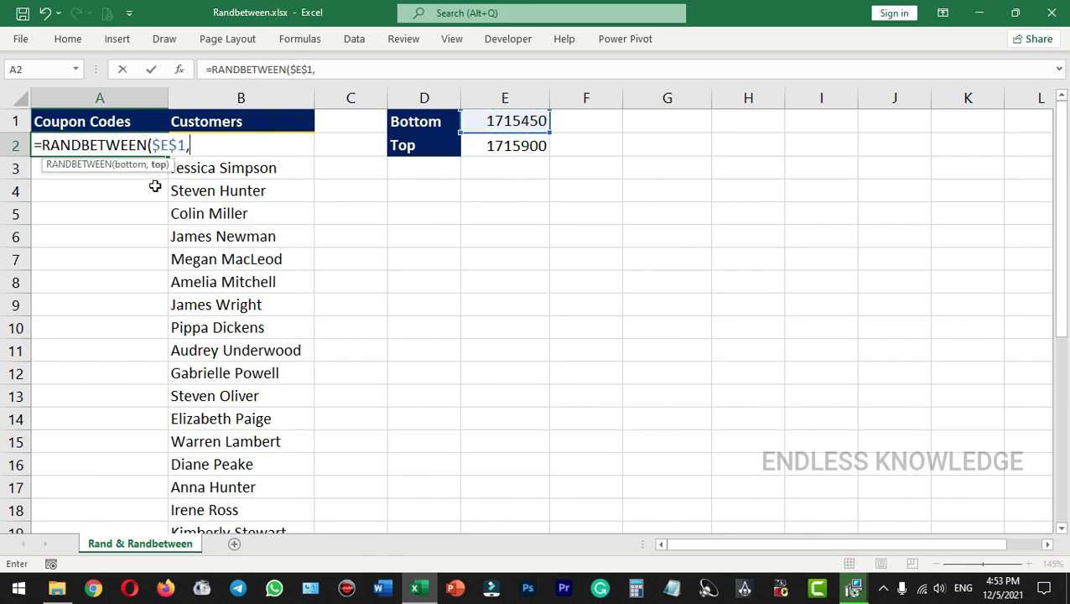
left_click(494, 146)
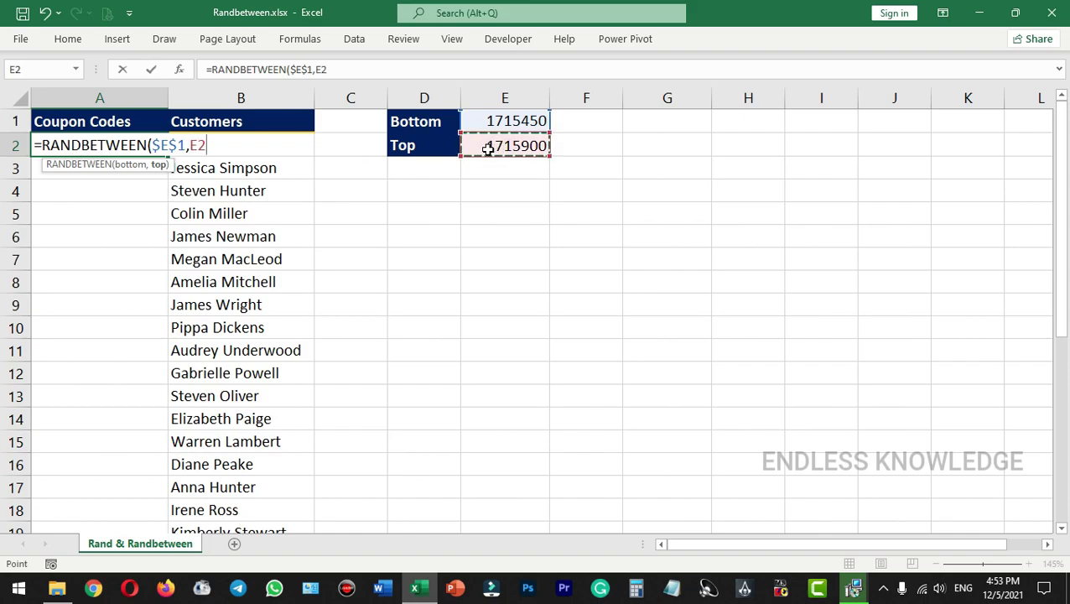
key("F4")
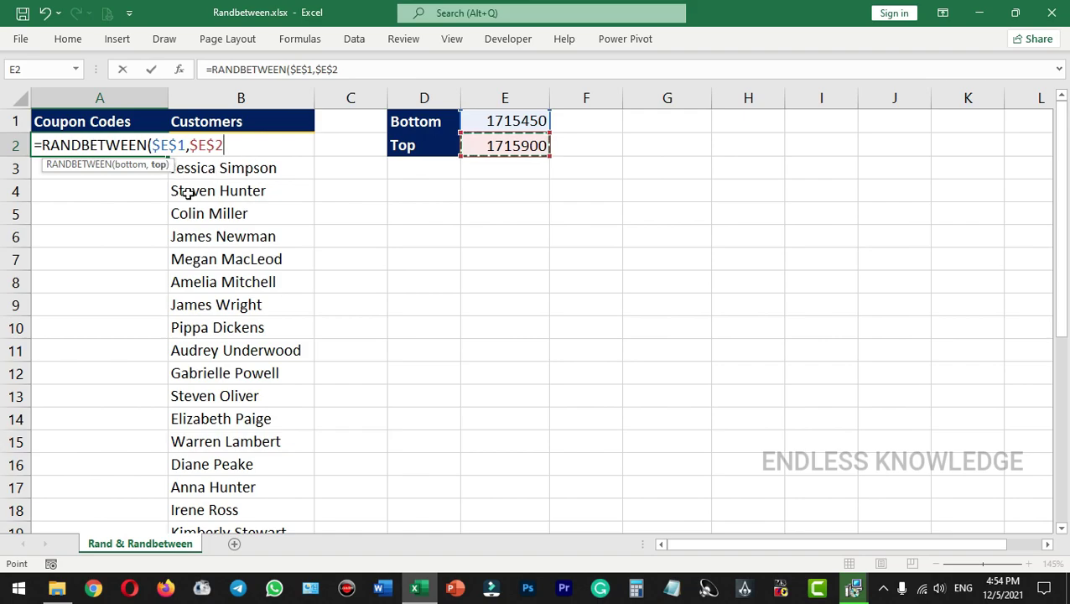
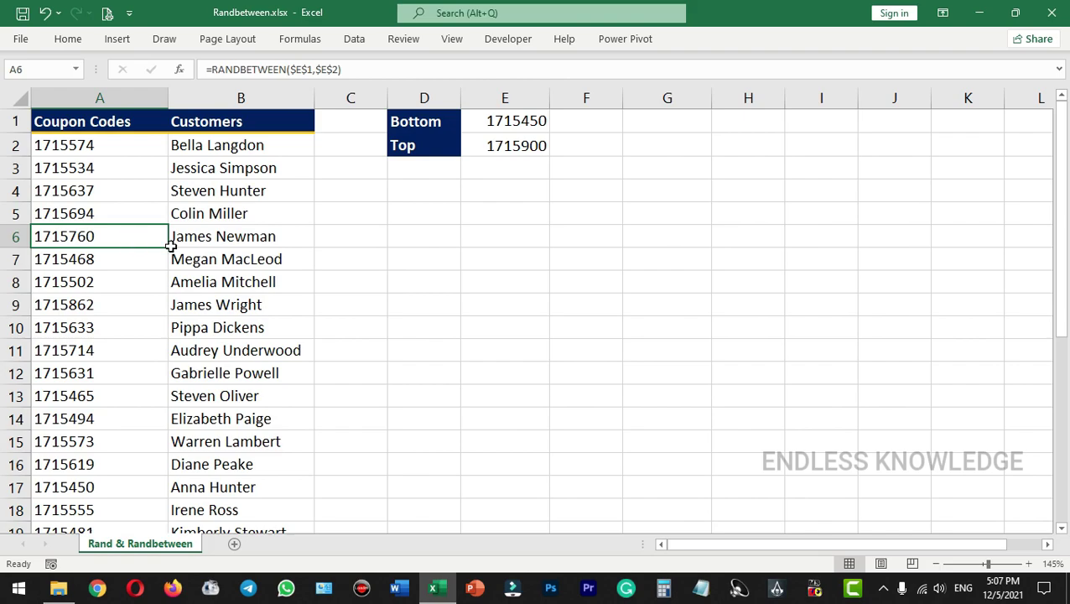
Edit blank cells E6 and D6, entering 1 in D6 and clearing it again, to trigger recalculation of the coupon codes.
left_click(425, 237)
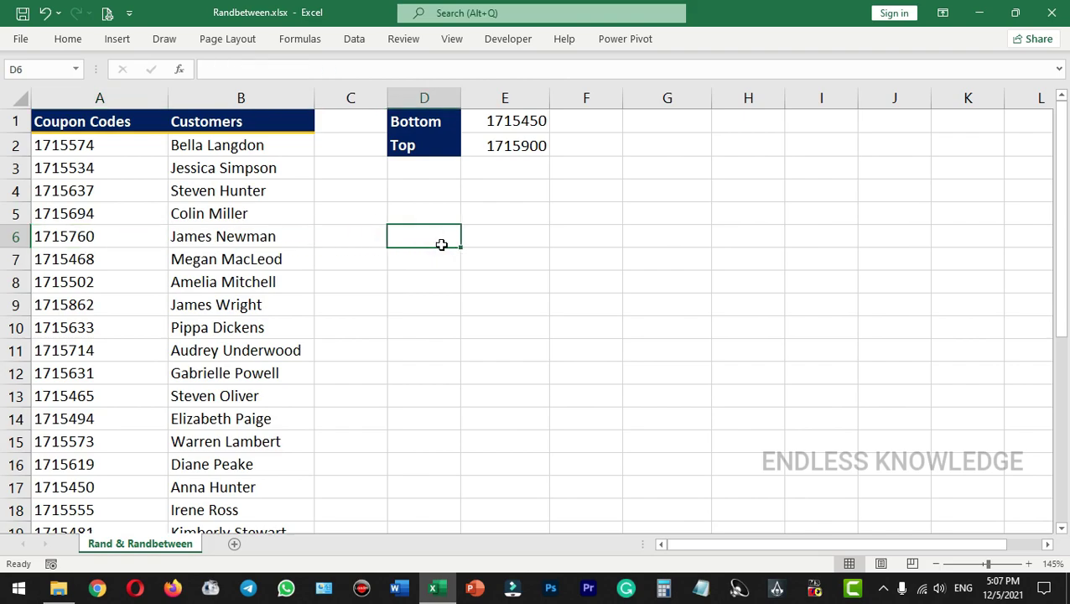
left_click(487, 244)
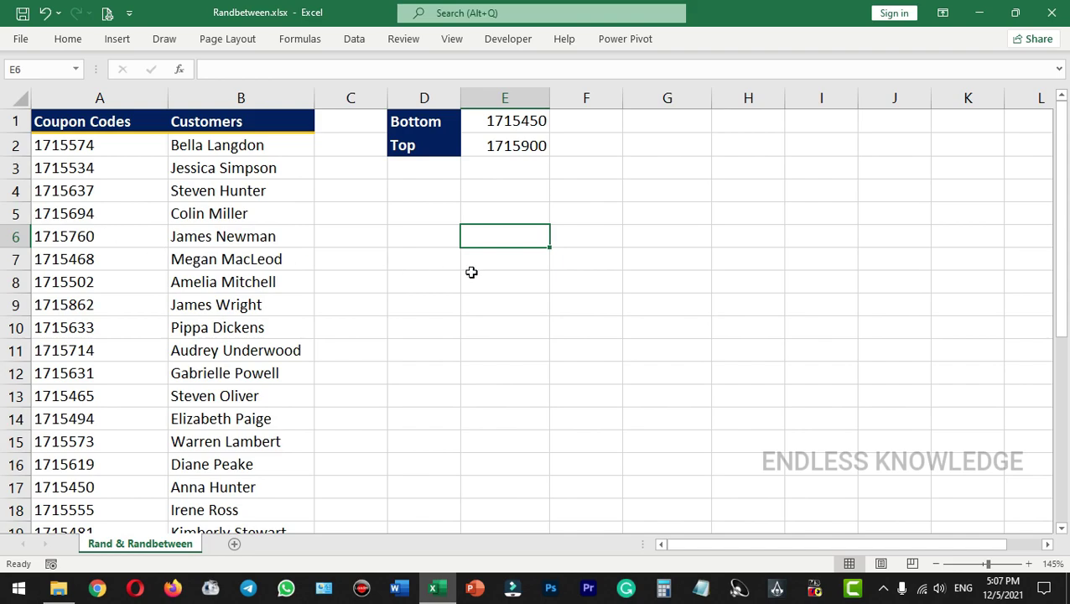
left_click(500, 259)
double_click(503, 236)
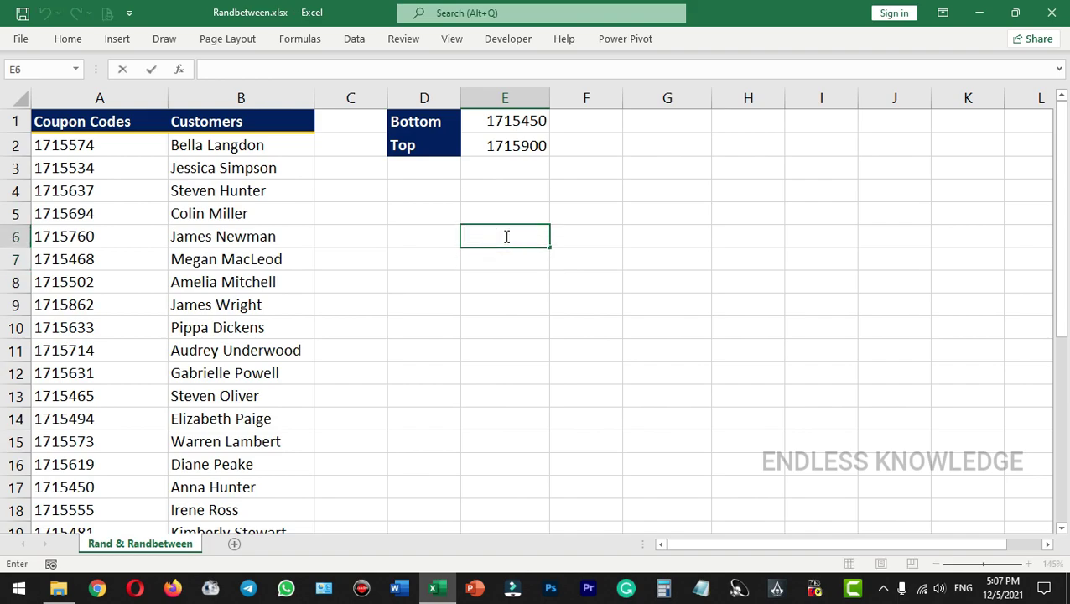
left_click(482, 284)
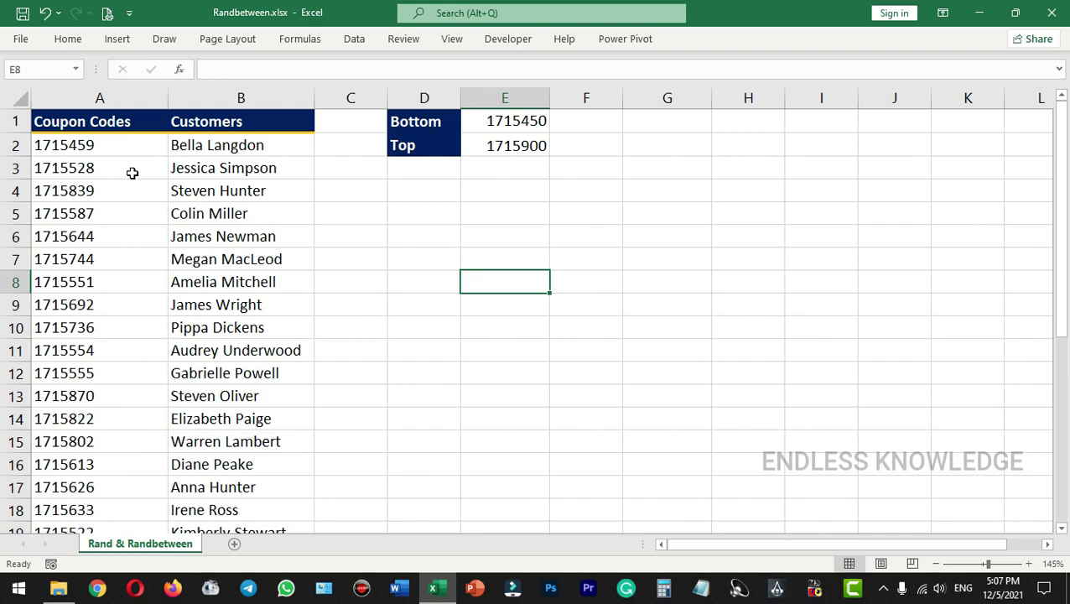
double_click(459, 235)
type("1")
key("Return")
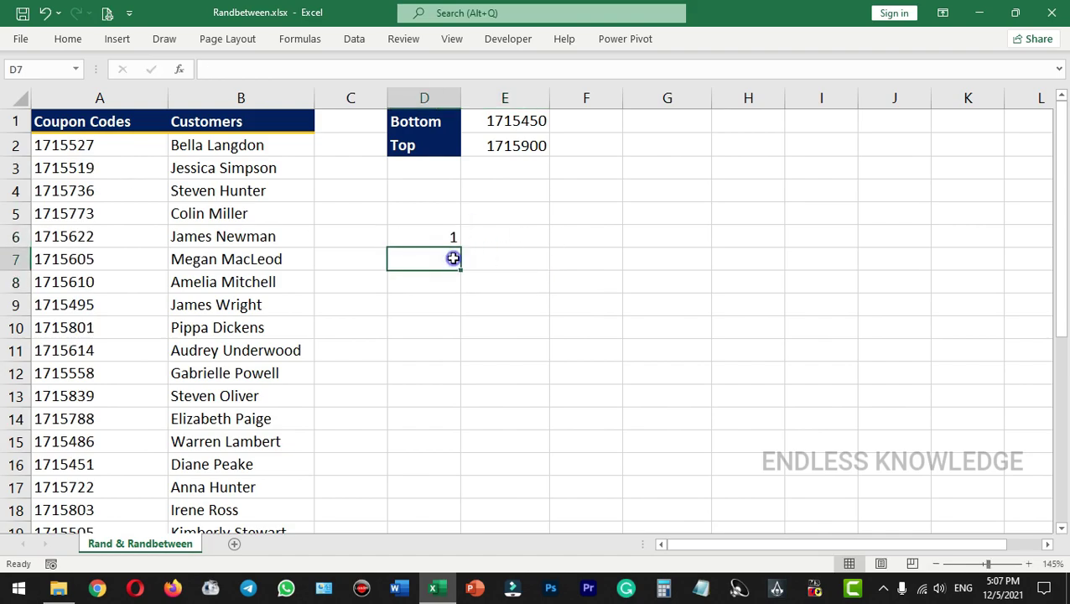
left_click(432, 236)
key("Delete")
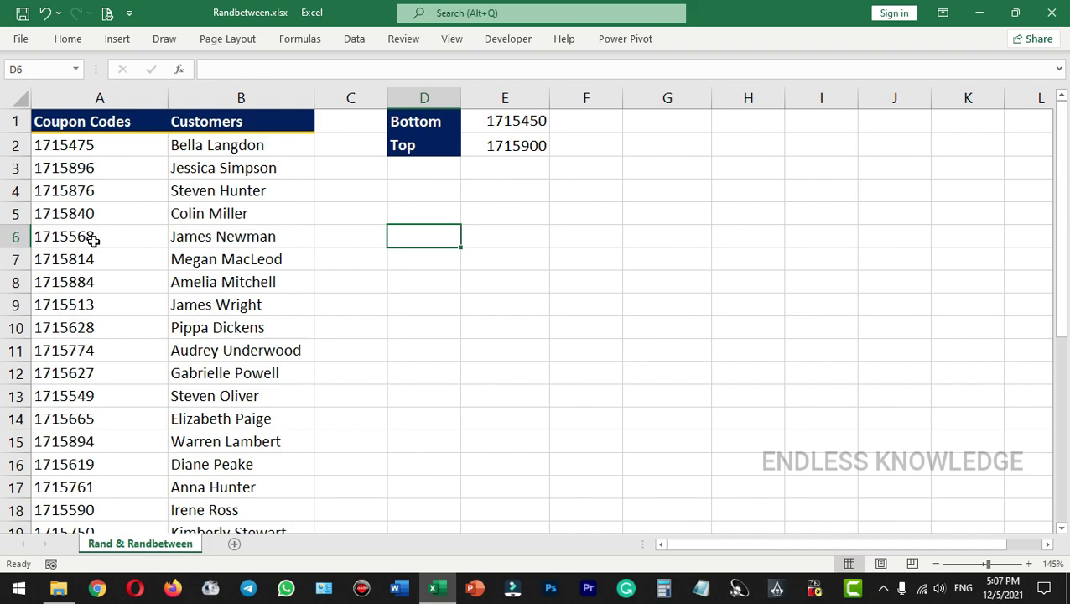
Recalculate the worksheet several times to generate new random coupon codes.
key("F9")
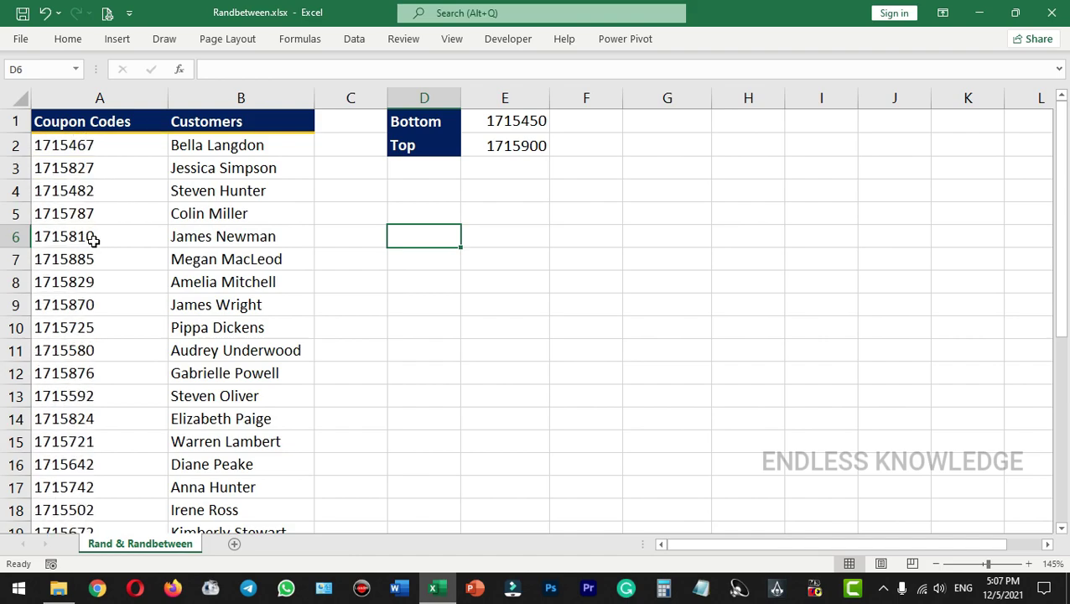
key("F9")
key("F9")
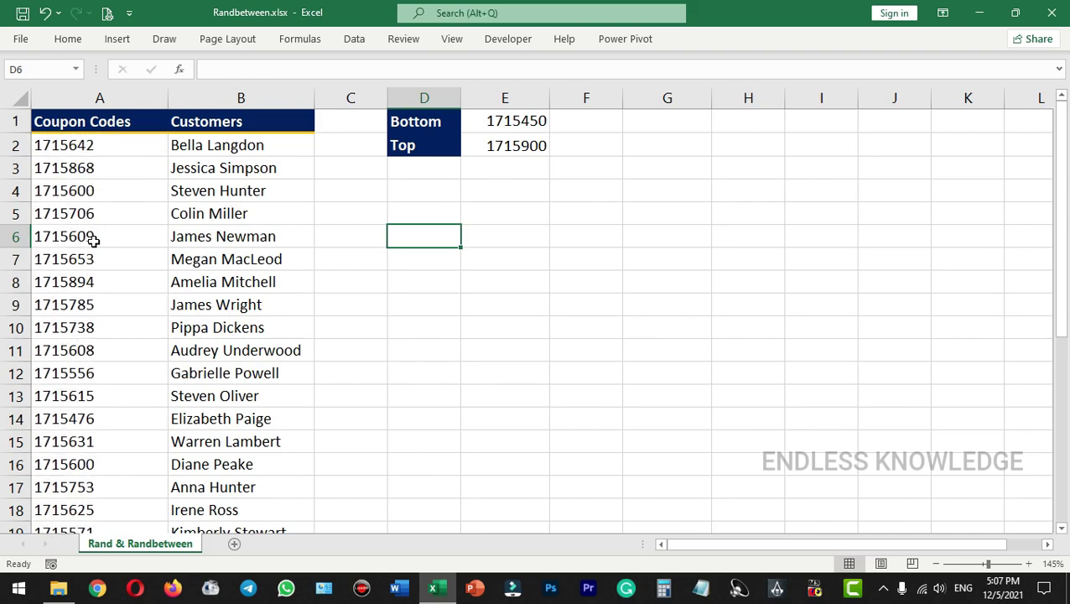
key("F9")
key("F9")
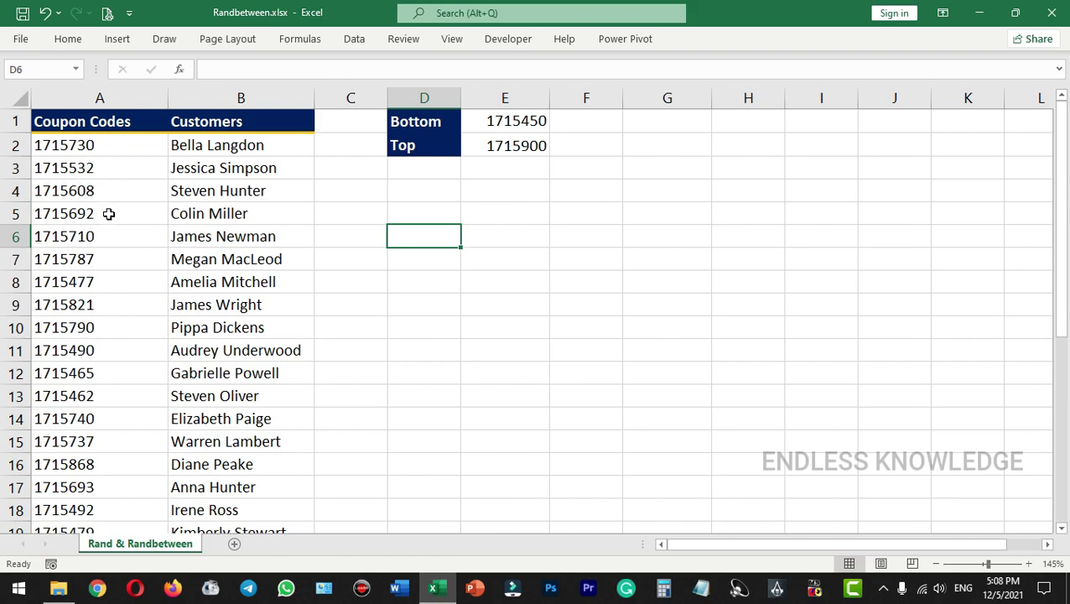
Replace the RANDBETWEEN formulas in the Coupon Codes column with static codes by copying them and pasting only the values from A2.
left_click(124, 148)
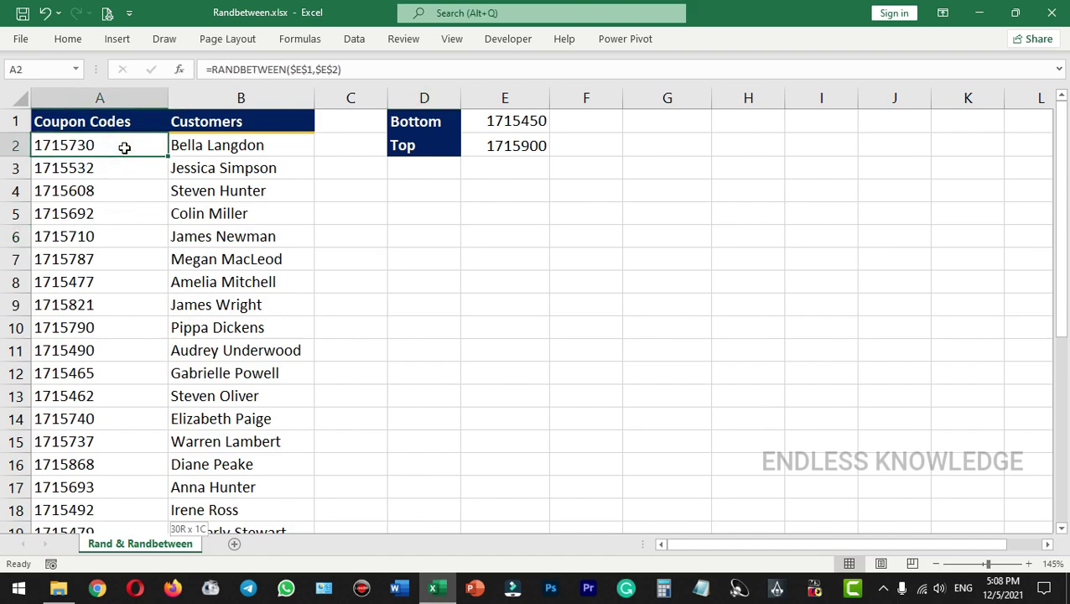
key("ctrl+shift+Down")
scroll(199, 235, "up", 5)
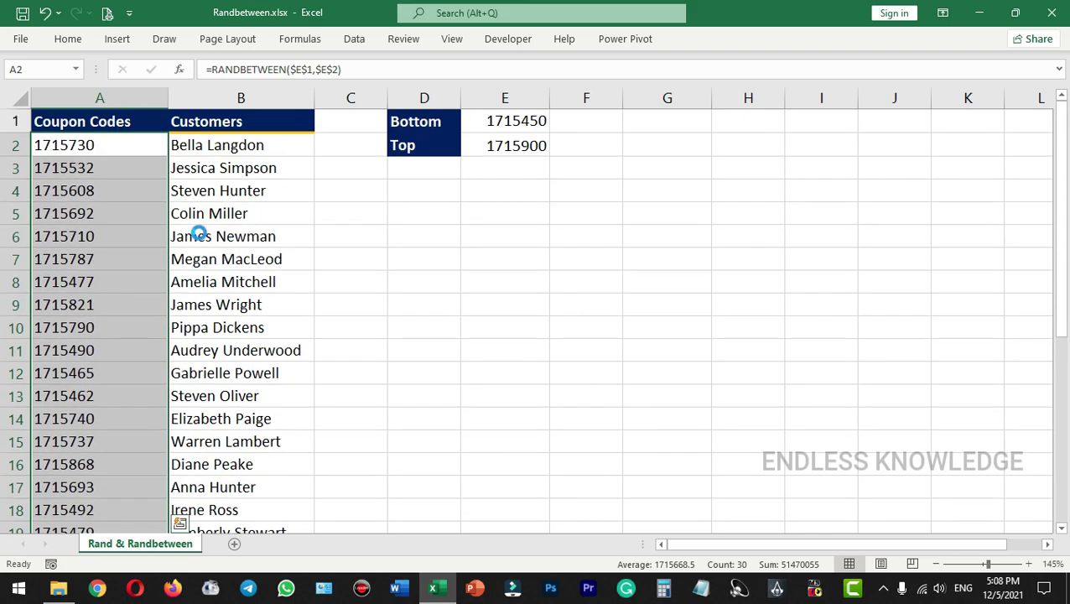
key("ctrl+c")
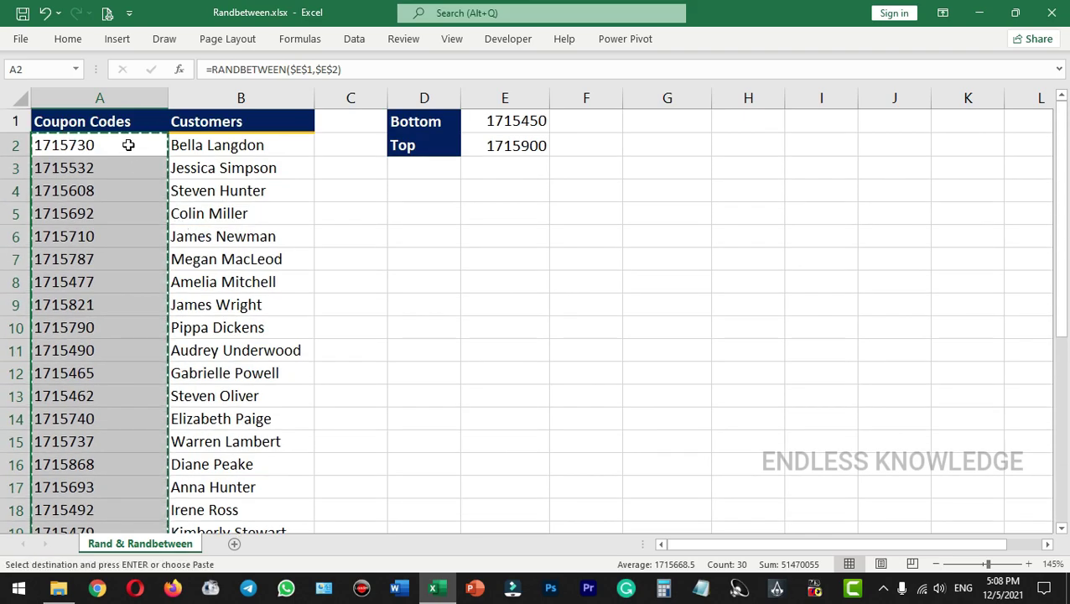
left_click(129, 145)
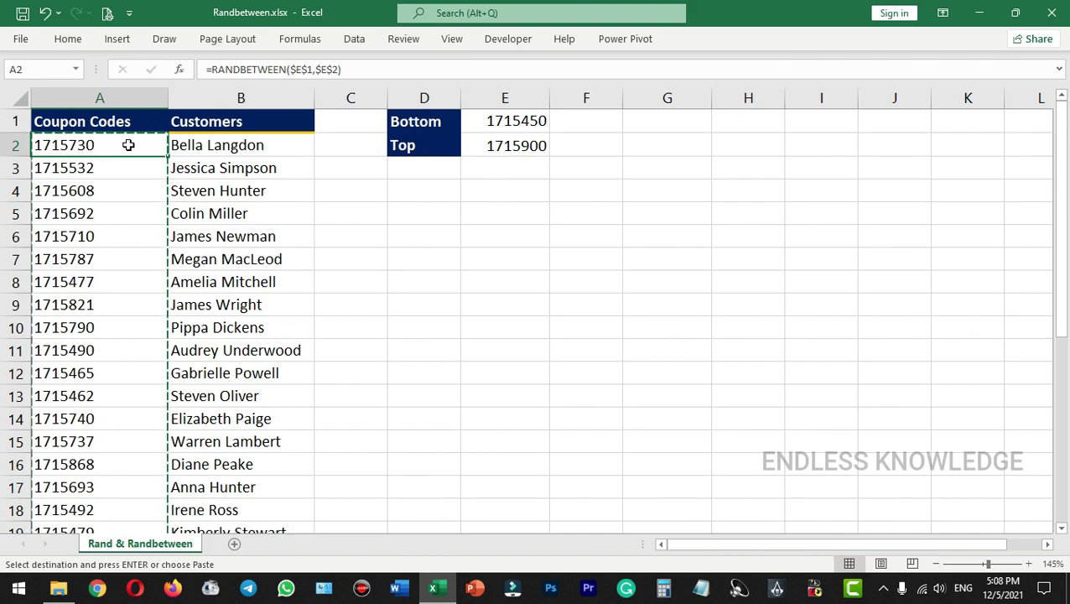
key("ctrl+alt+v")
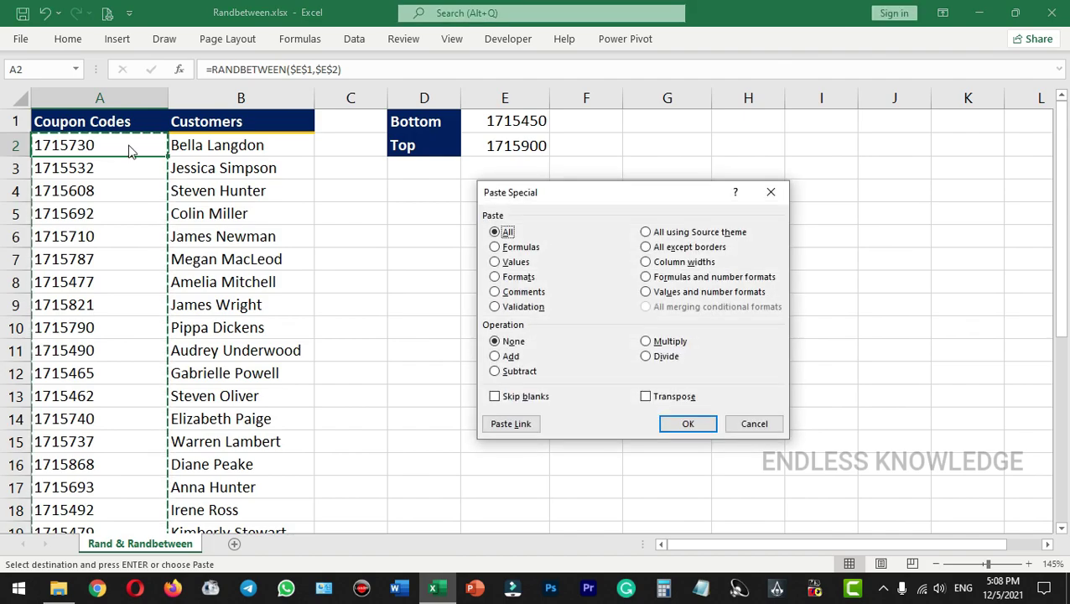
left_click(515, 263)
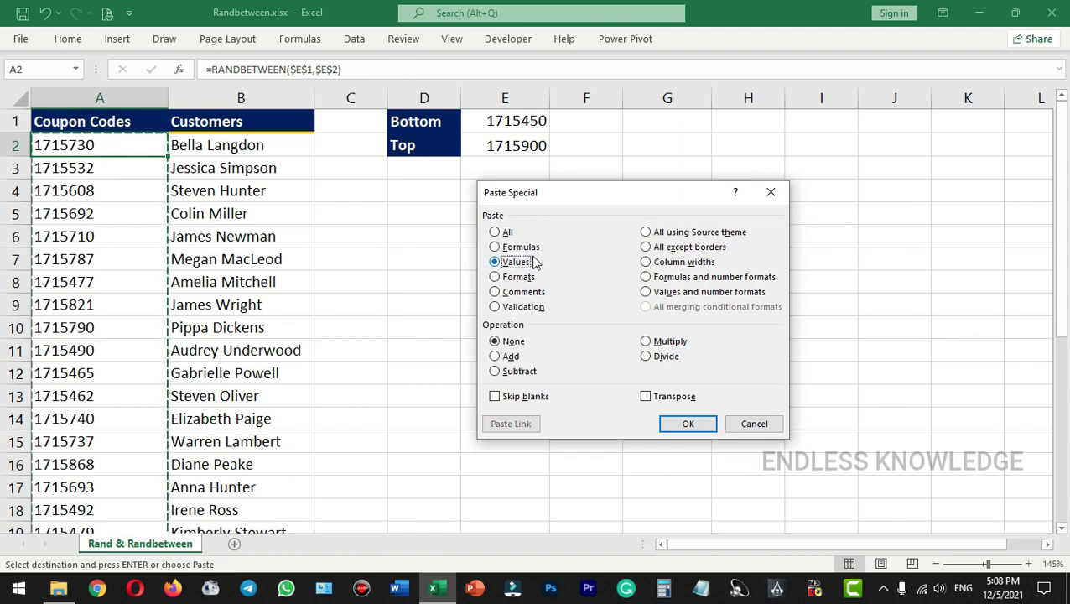
left_click(700, 431)
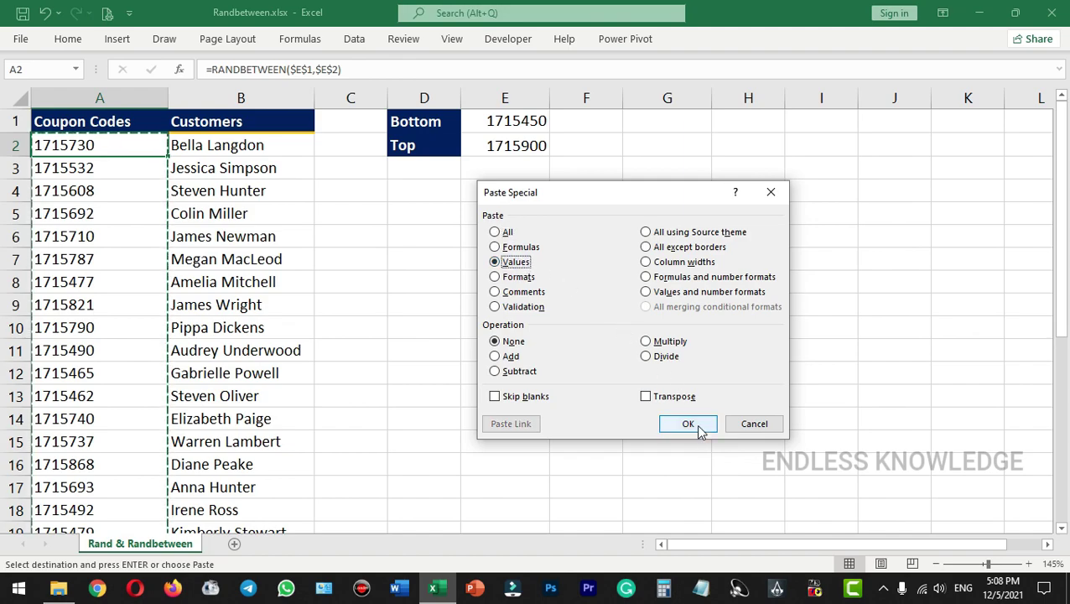
left_click(147, 163)
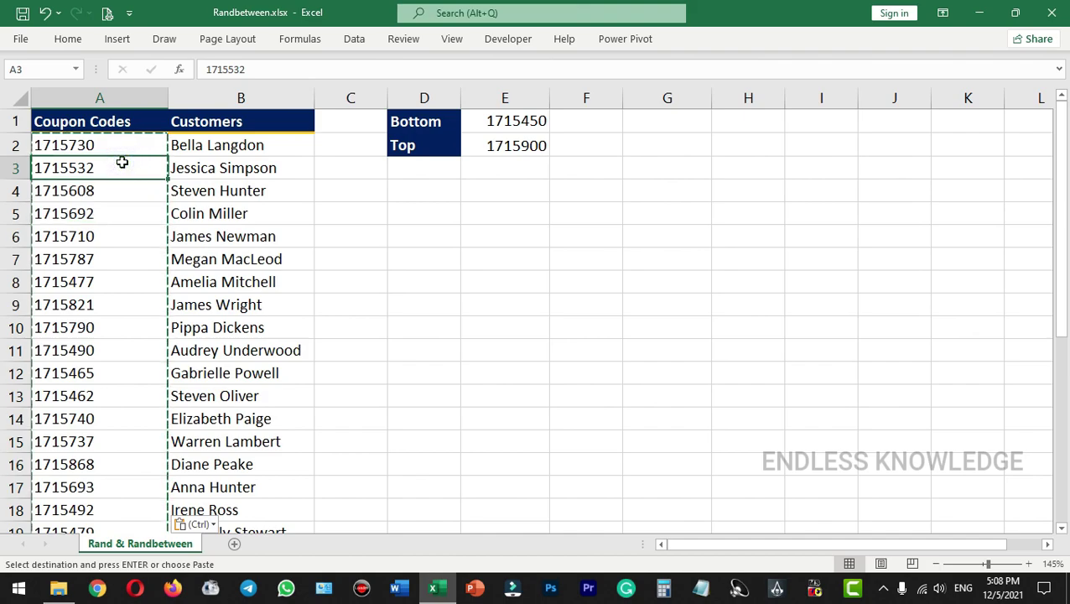
key("Escape")
Test the coupon codes for recalculation by entering fh in blank cell G6 and clearing it, and inspect the content of cell A2.
left_click(637, 239)
type("fh")
left_click(611, 275)
left_click(652, 231)
key("Delete")
left_click(107, 147)
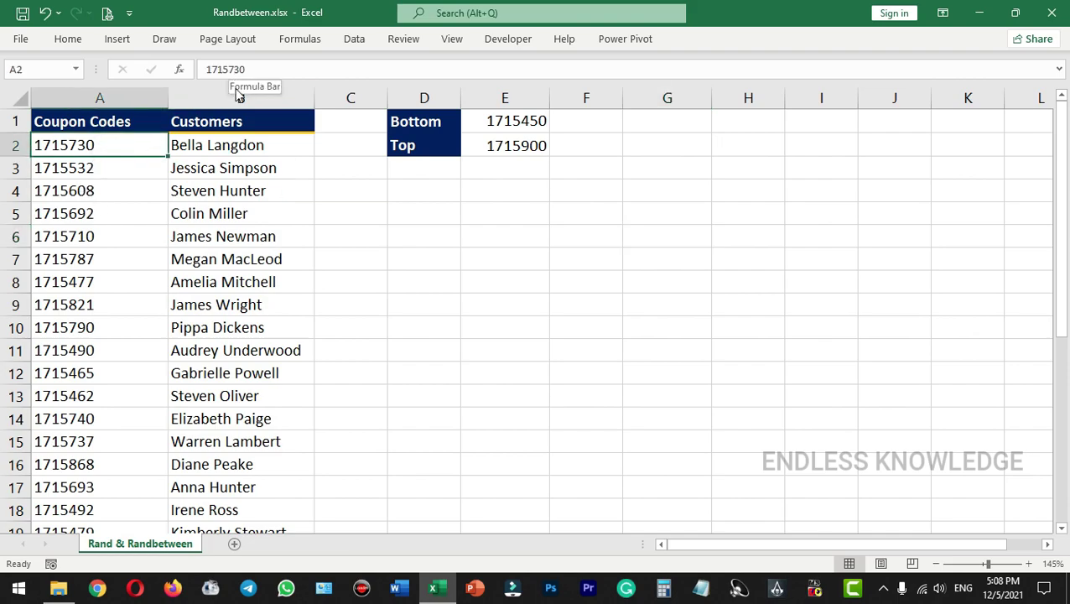
left_click(122, 208)
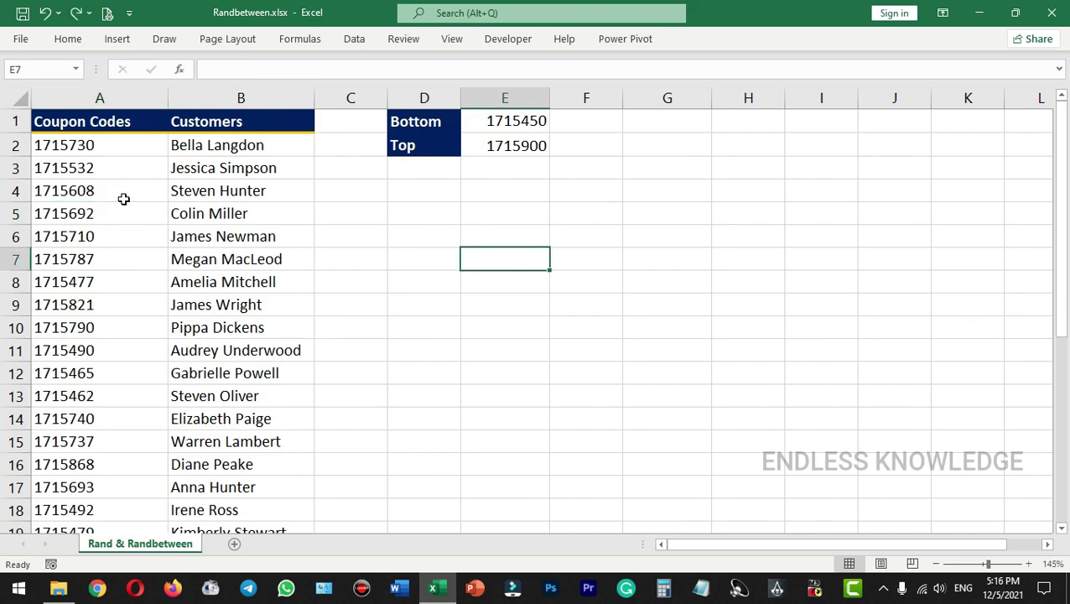
Sort the Coupon Codes column from smallest to largest with the selection expanded to the Customers column, and undo the sort again.
left_click_drag(121, 197, 92, 373)
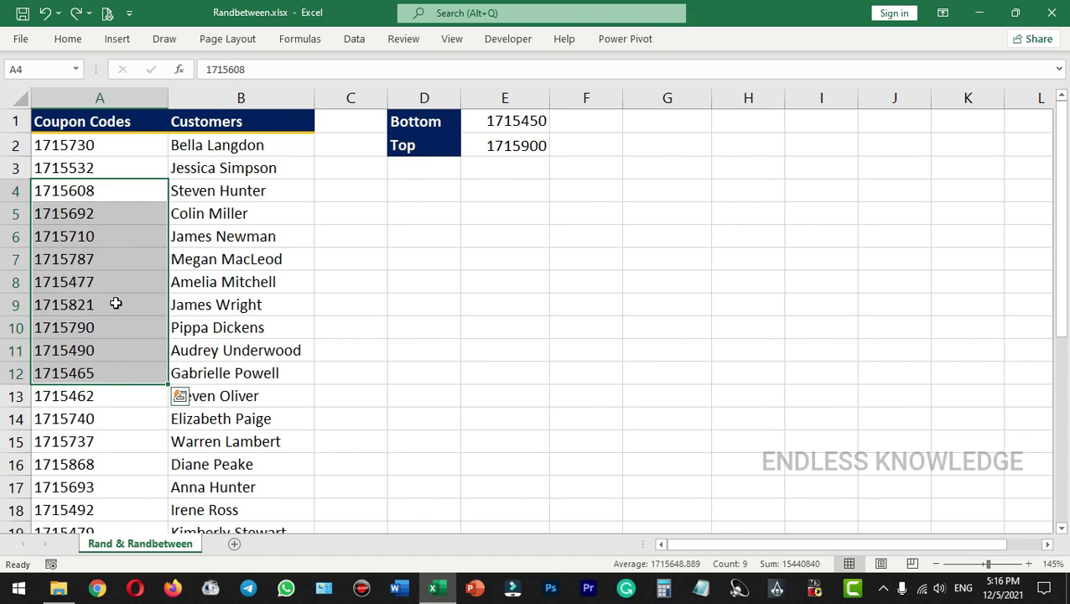
left_click(120, 98)
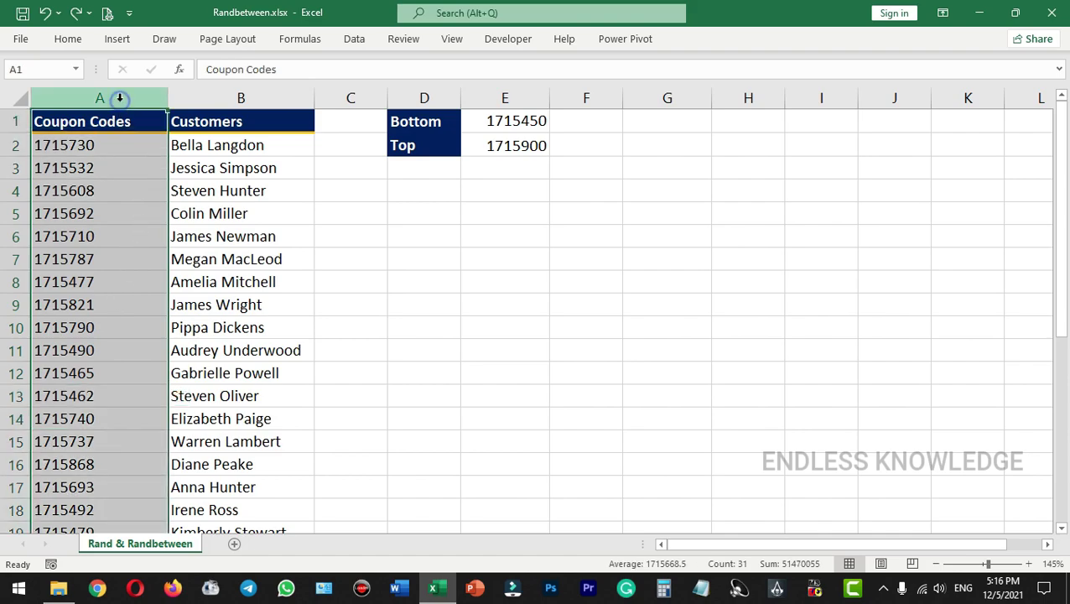
left_click(68, 39)
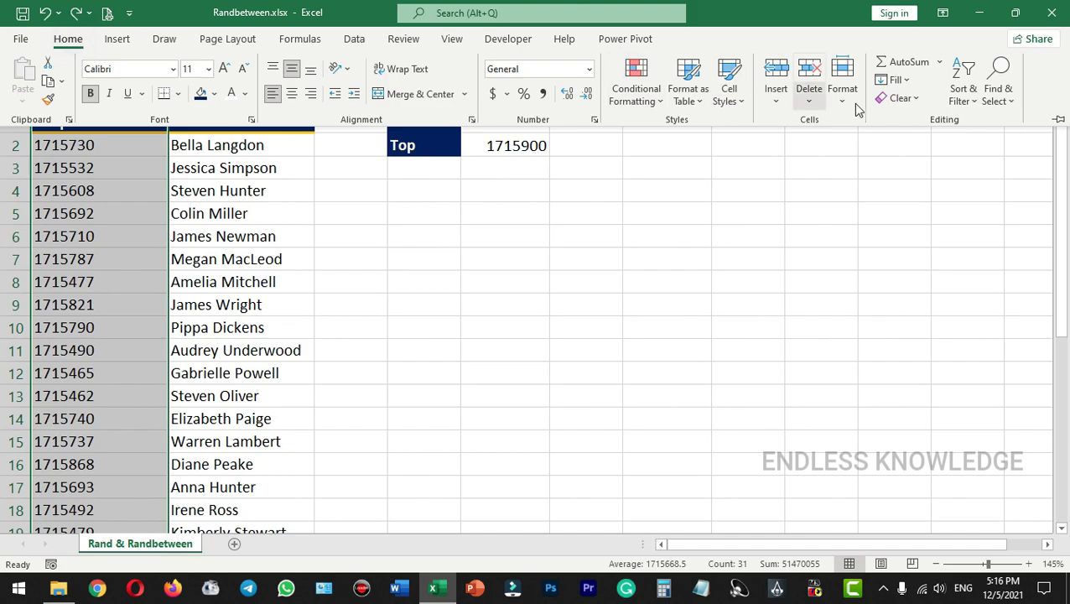
left_click(963, 88)
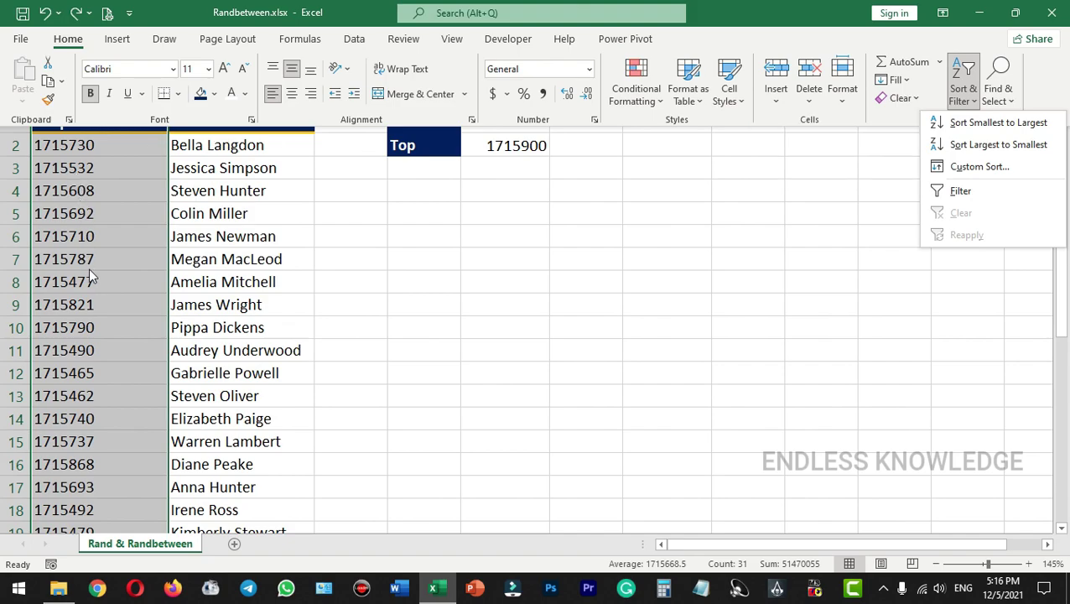
left_click(991, 123)
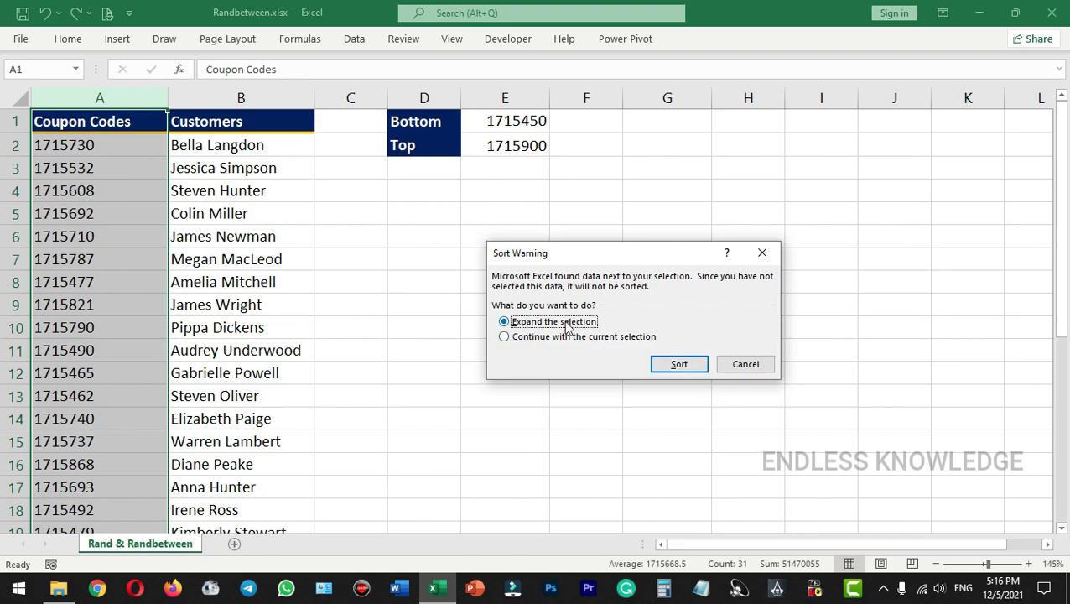
left_click(677, 364)
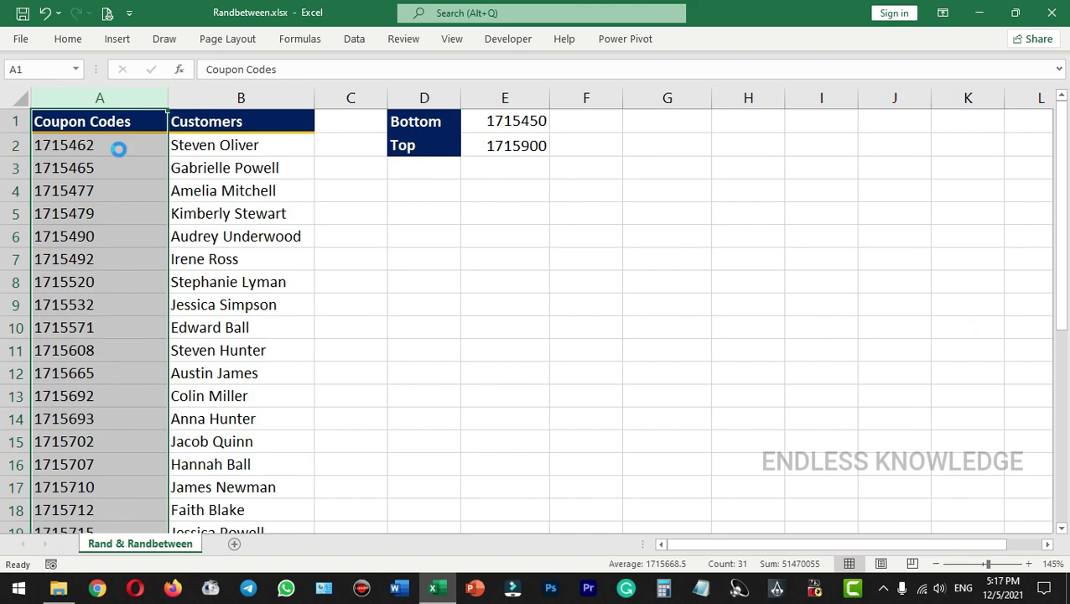
key("ctrl+z")
left_click(206, 190)
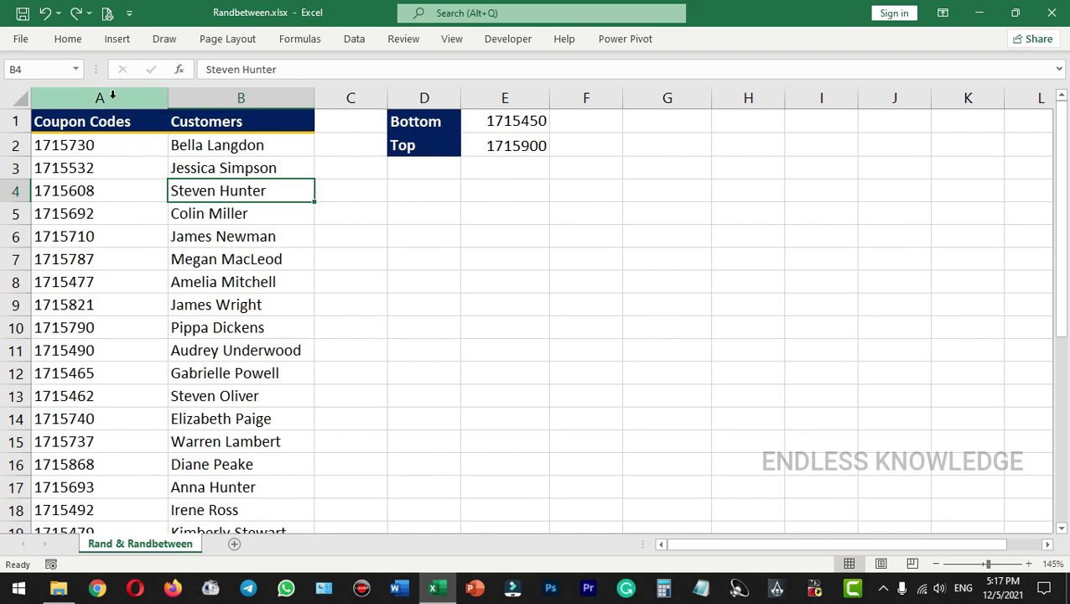
Sort only the Coupon Codes column from smallest to largest, continuing with the current selection so the Customers column is left out.
left_click(111, 96)
left_click(68, 39)
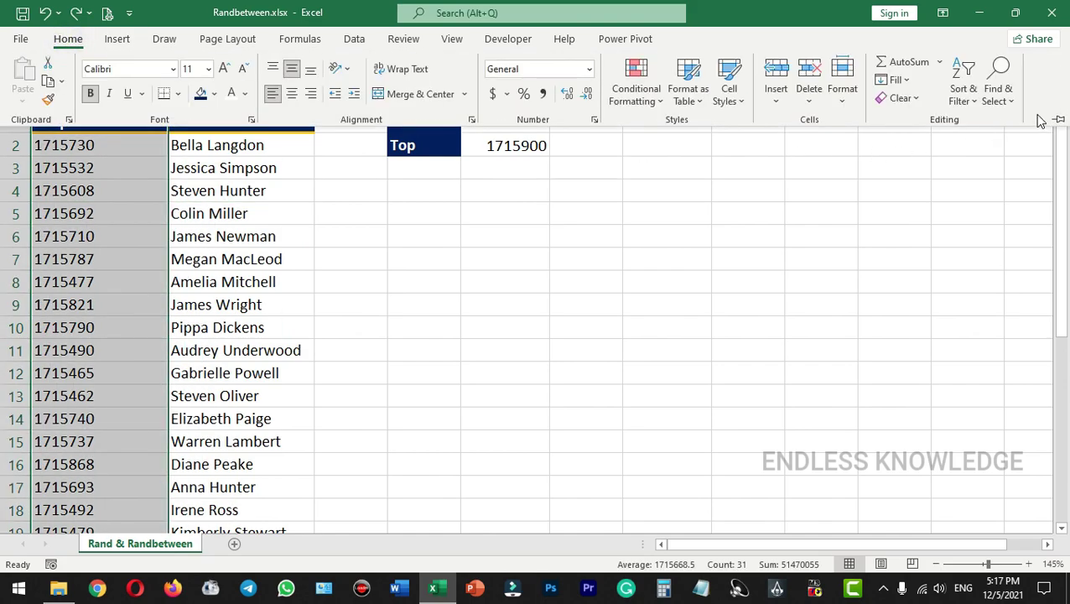
left_click(962, 94)
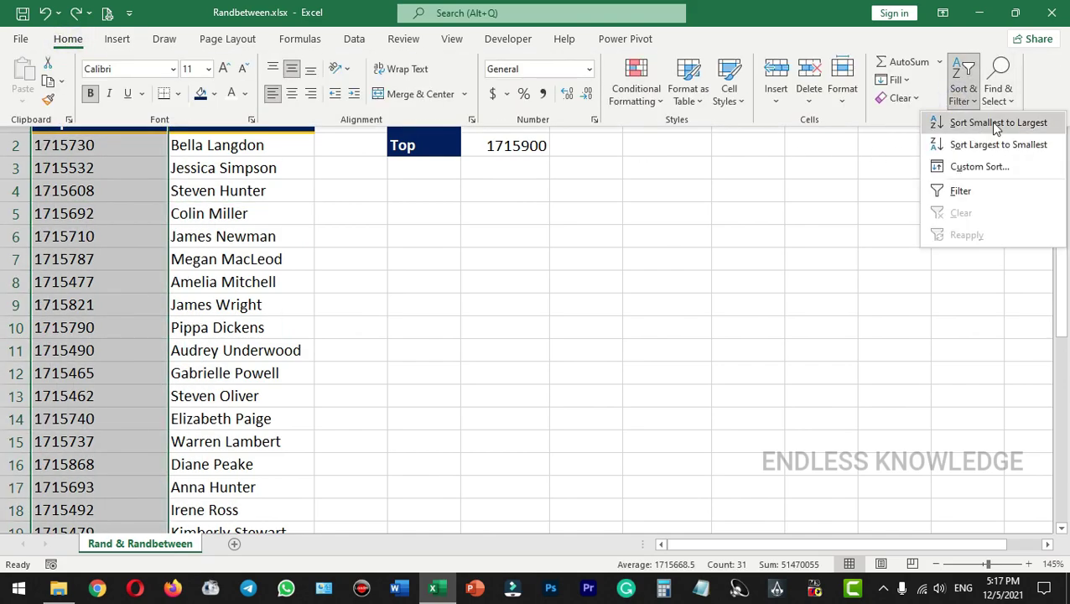
left_click(965, 124)
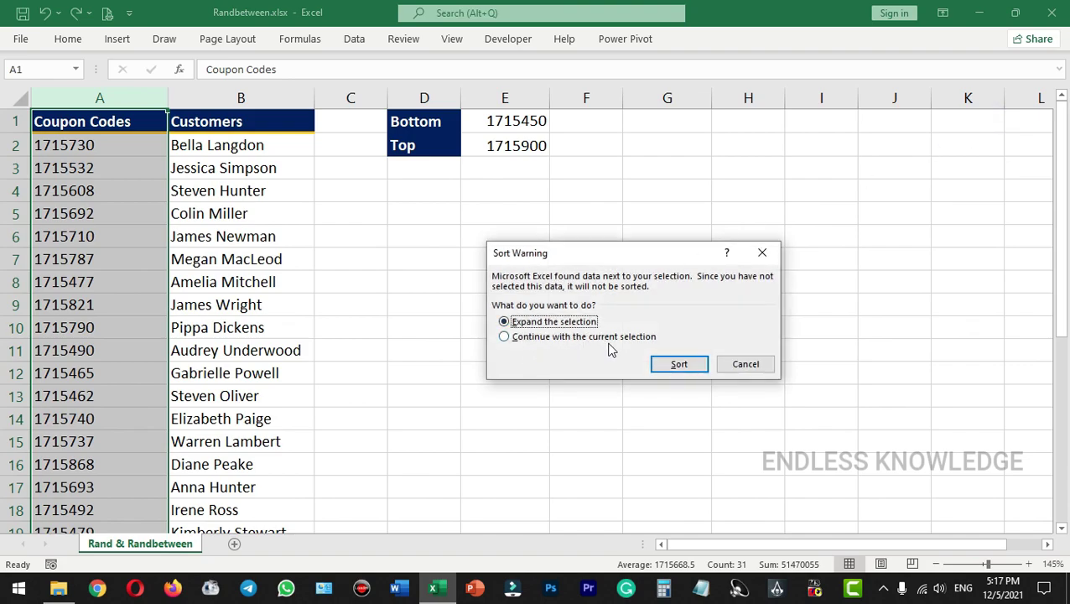
left_click(570, 338)
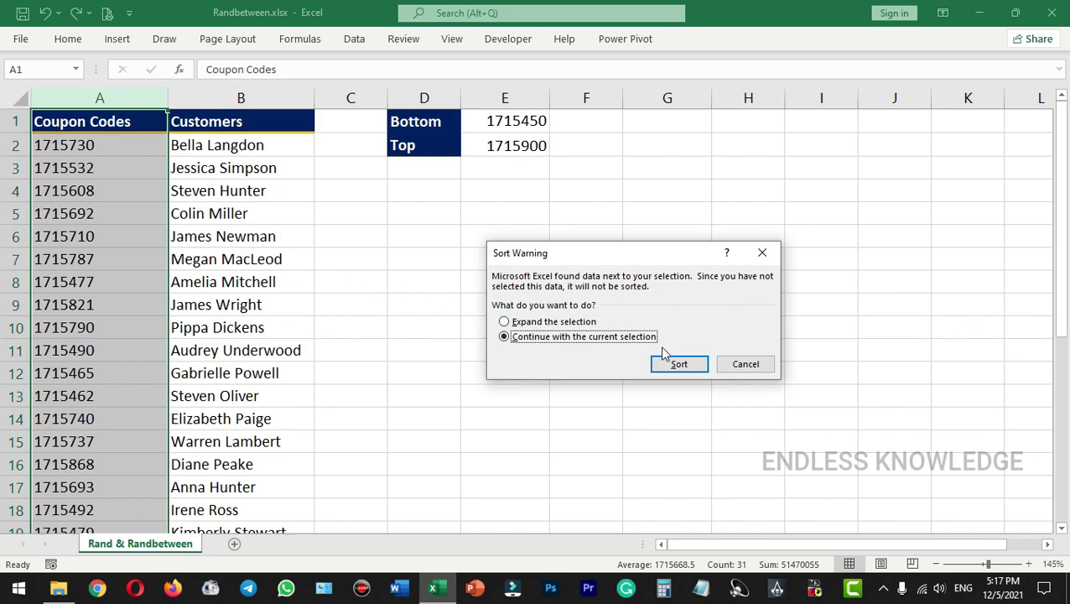
left_click(680, 365)
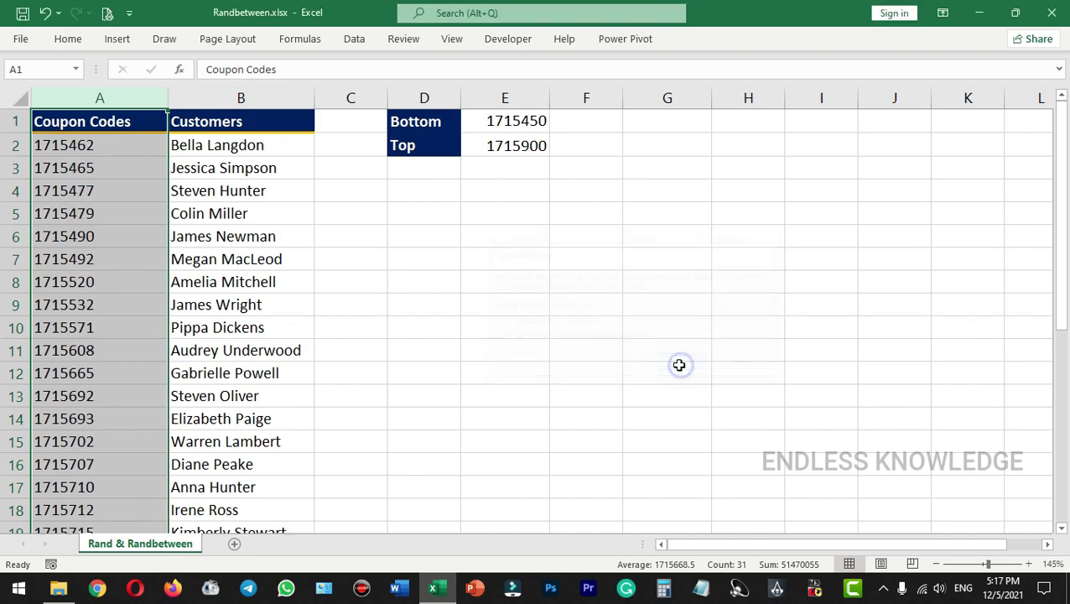
left_click(105, 150)
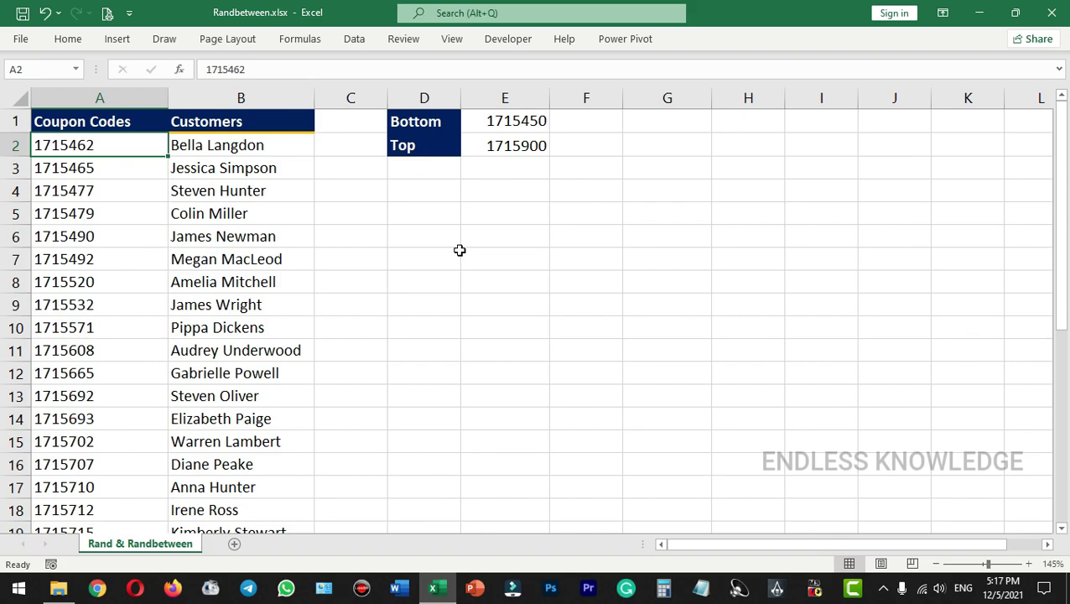
left_click(509, 259)
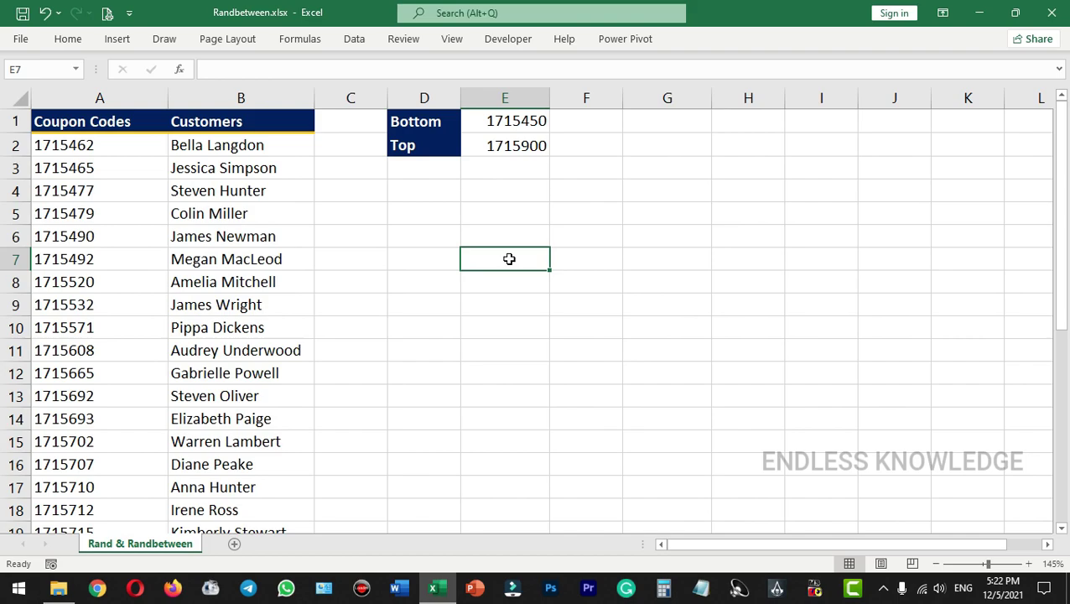
Enter the date limits 5/12/2021 in cell G1 and 30/12/2021 in cell G2.
left_click(664, 124)
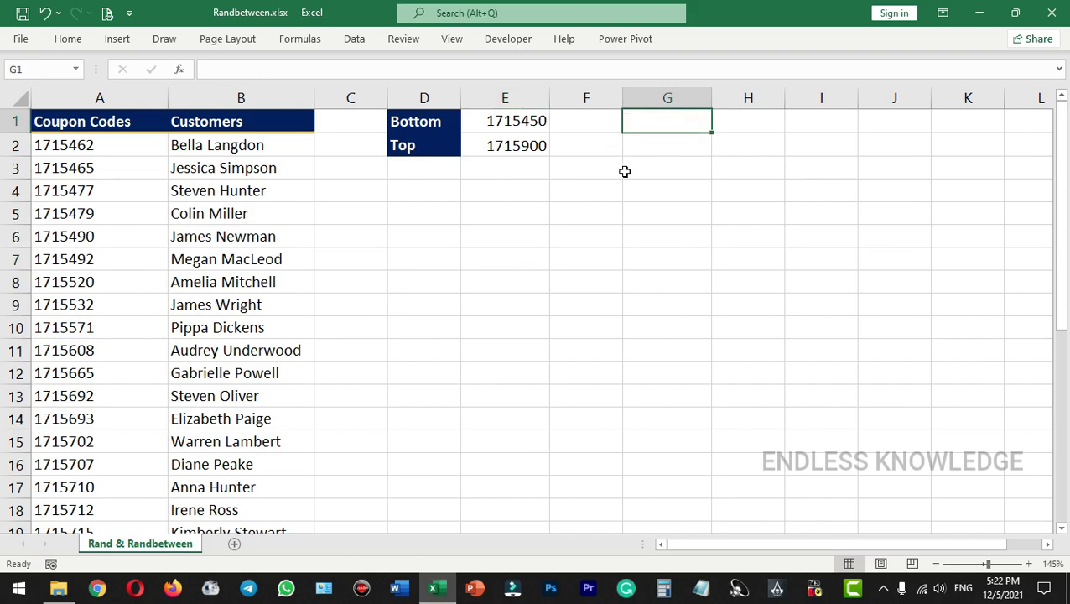
type("5/")
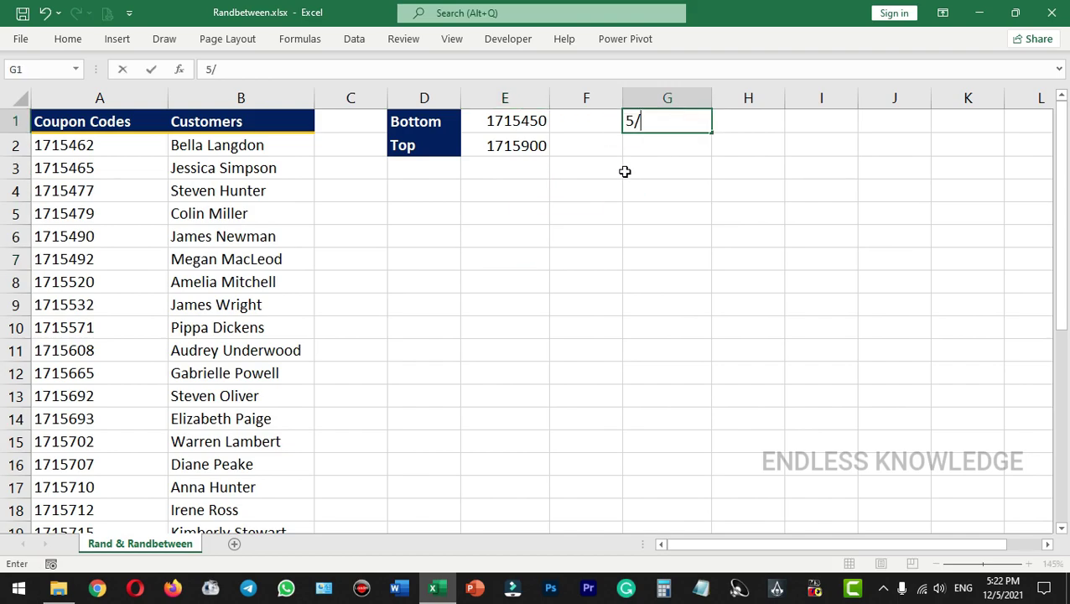
type("12/2021")
key("Return")
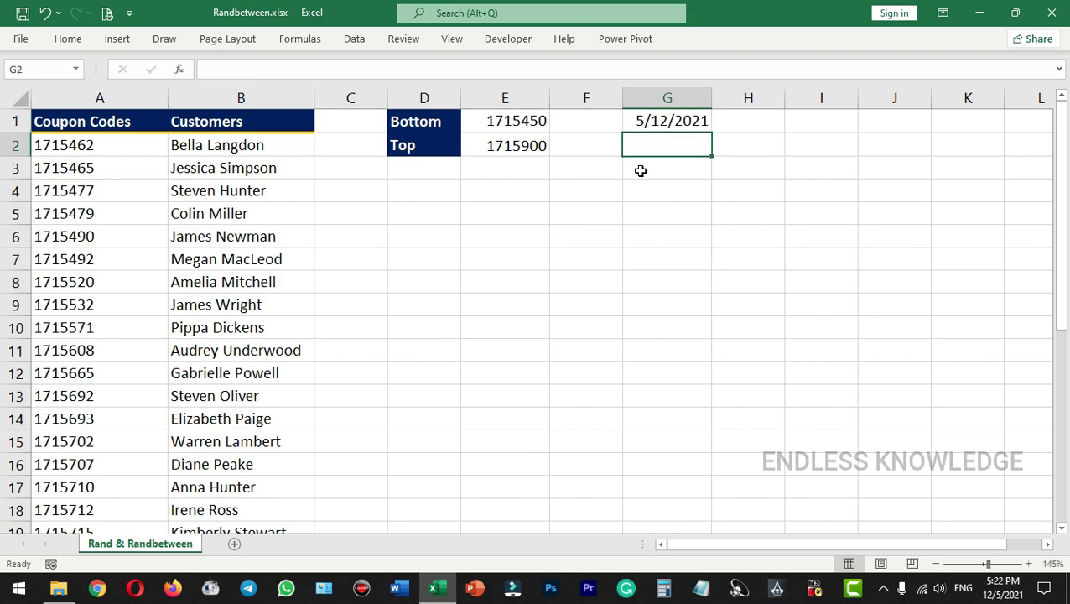
type("30/12")
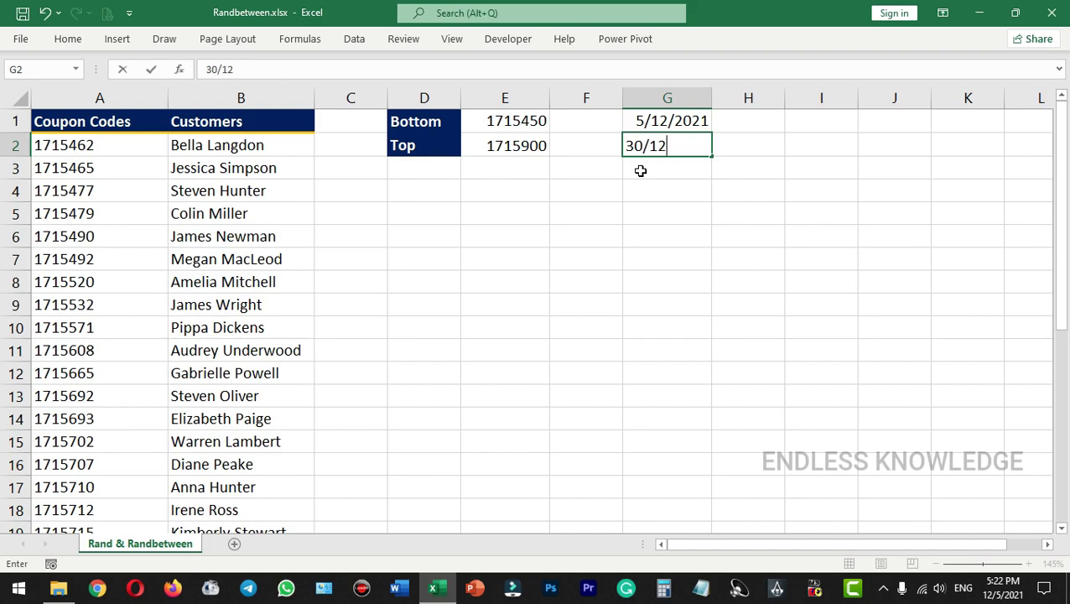
type("/2021")
key("Return")
Enter a RANDBETWEEN formula in E5 with absolute references to G1 as bottom and G2 as top: =RANDBETWEEN($G$1,$G$2).
left_click(490, 217)
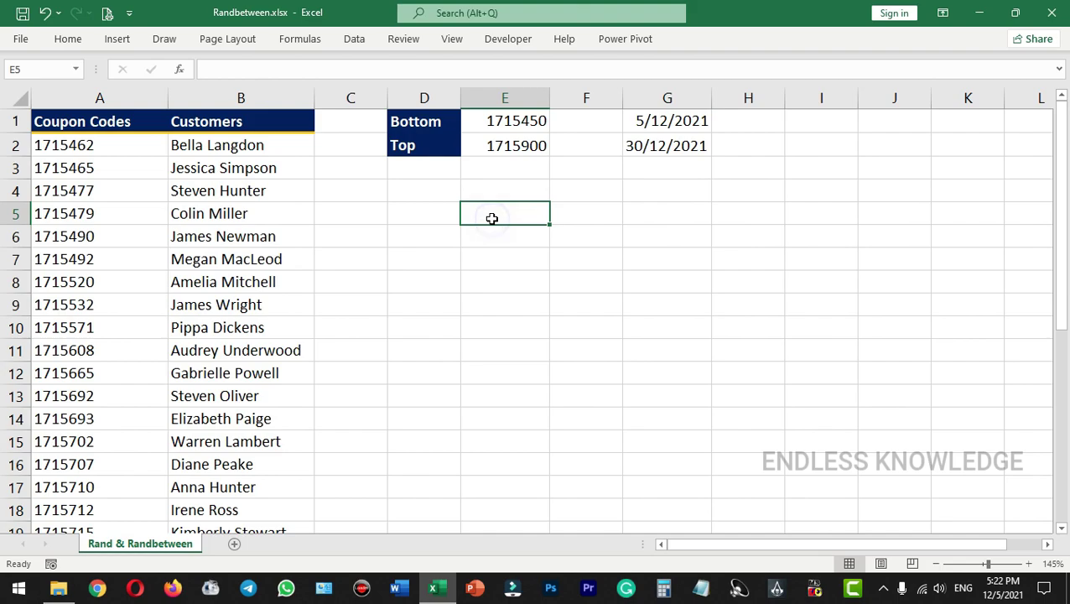
type("=rand")
key("Down")
key("Down")
key("Tab")
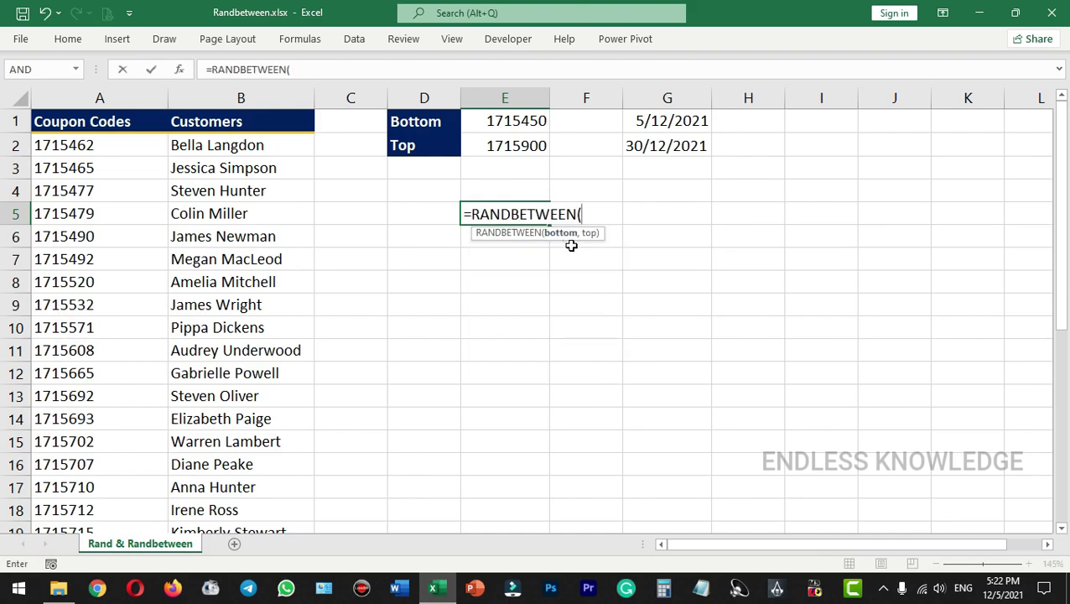
left_click(678, 124)
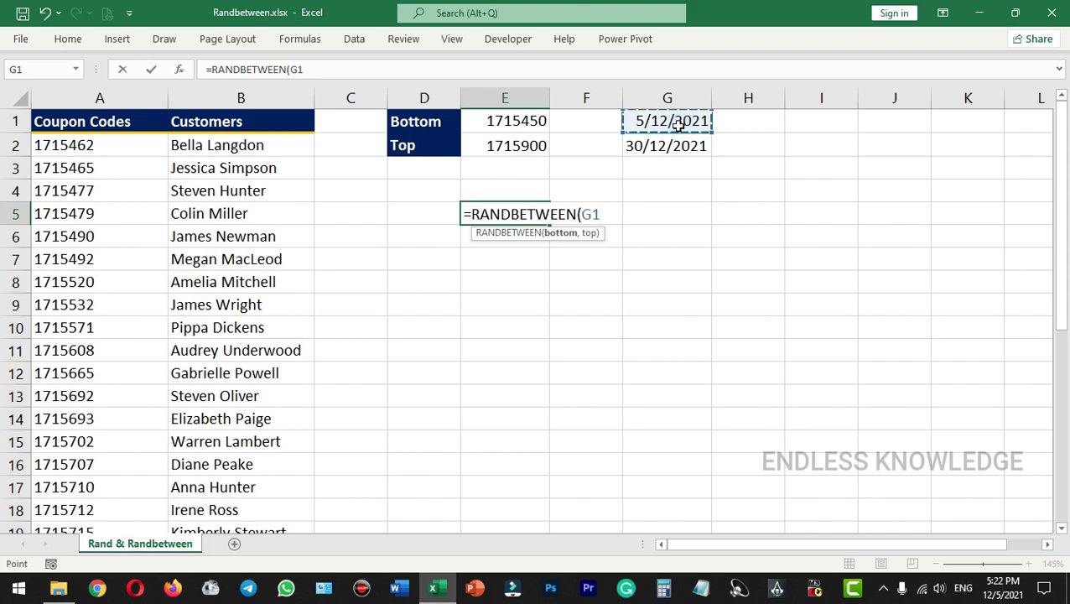
key("F4")
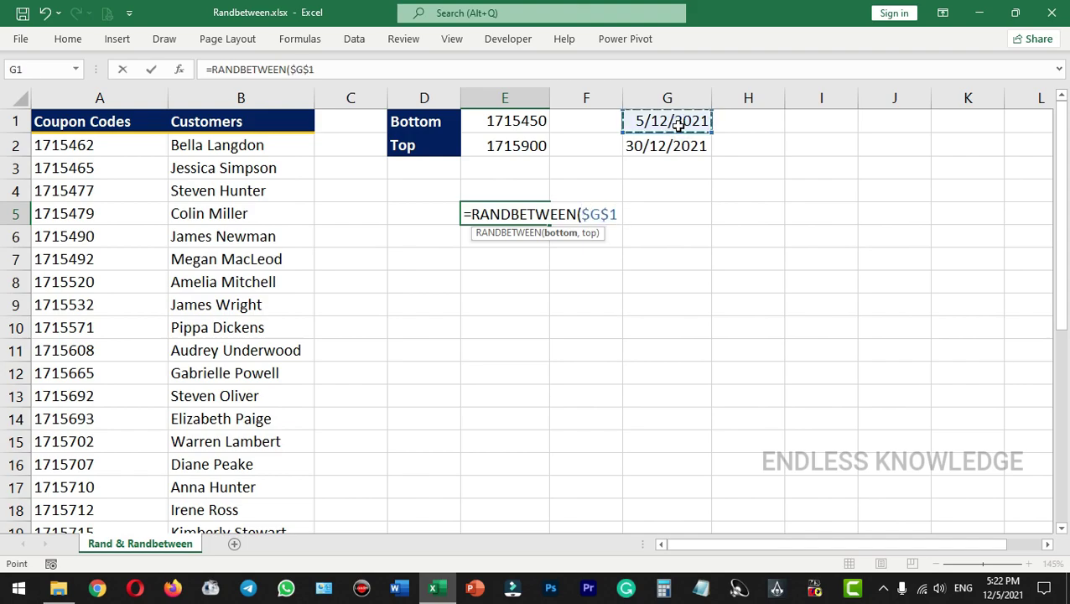
type(",")
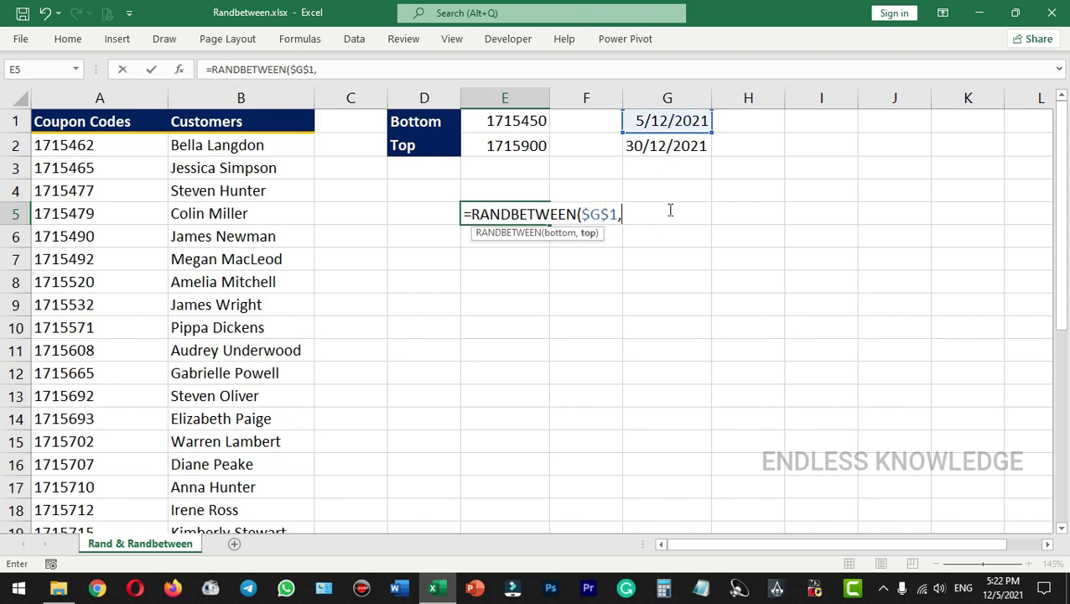
left_click(676, 146)
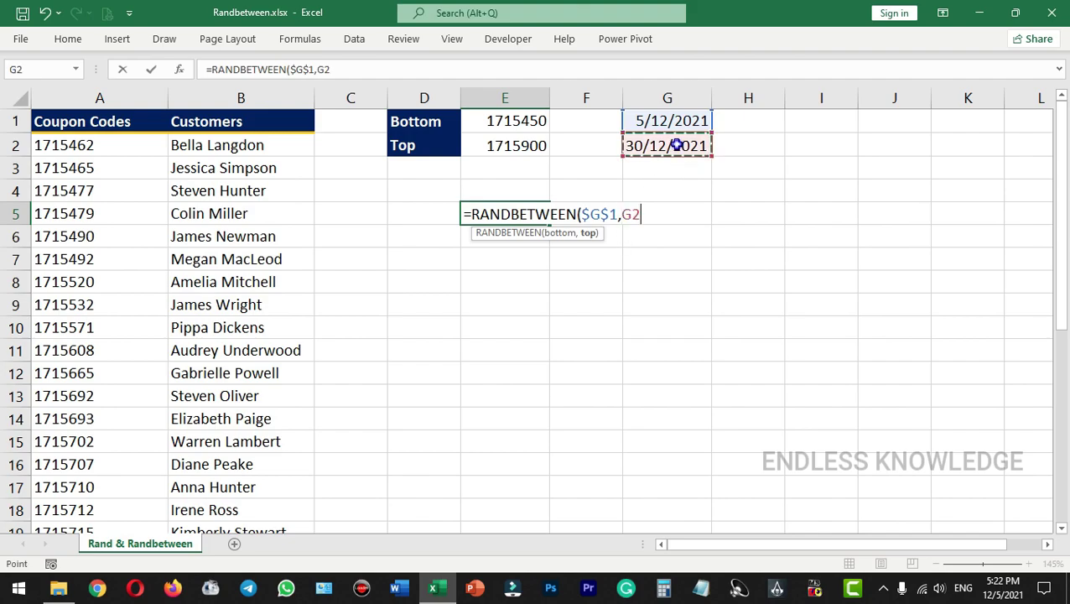
key("F4")
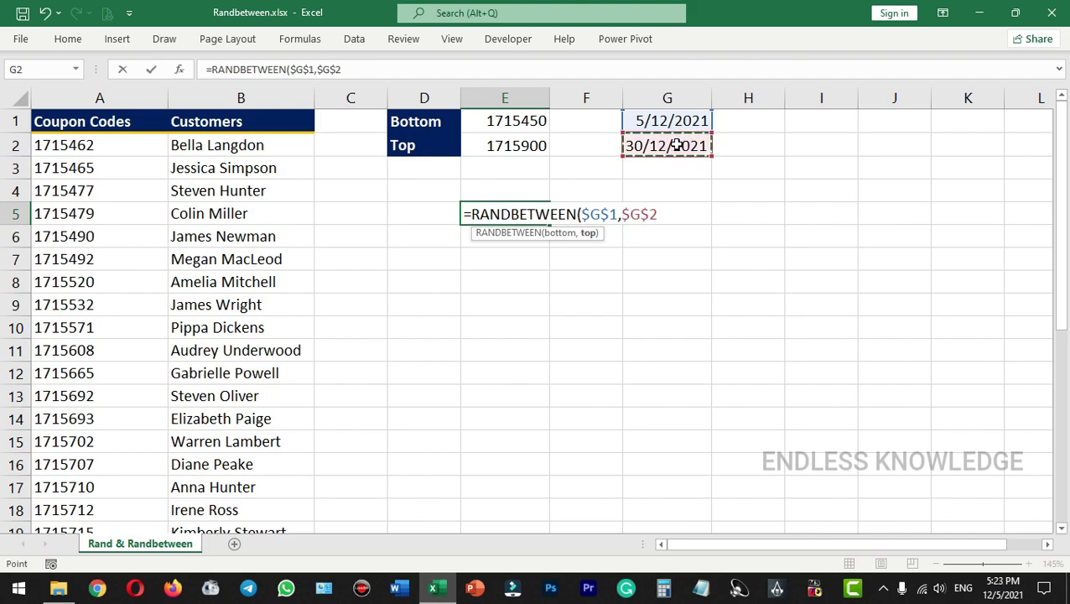
type(")")
key("Return")
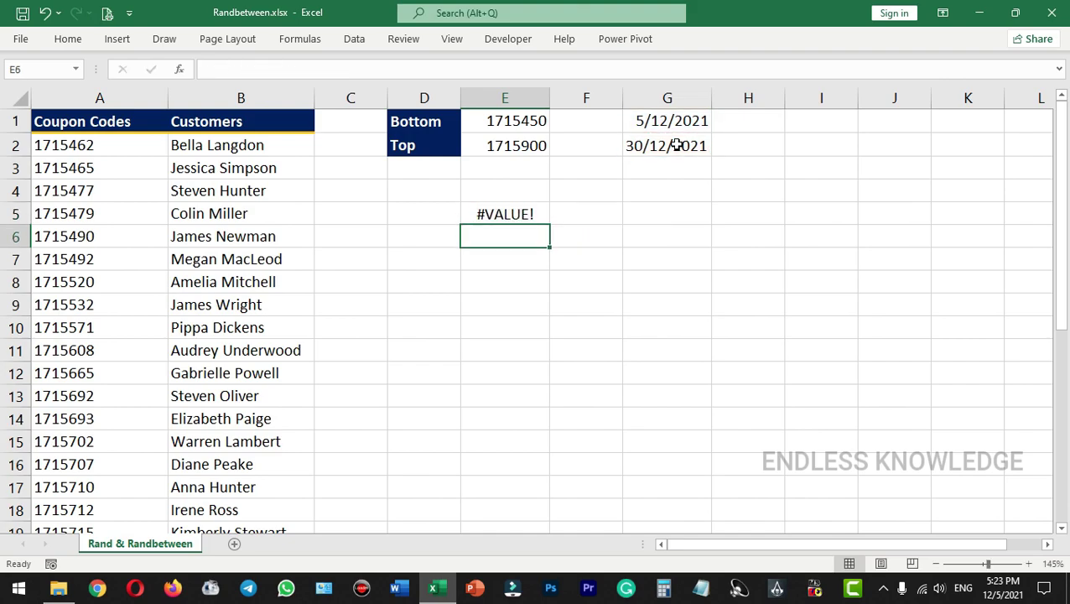
Re-enter the date limits in month-first order, with 12/5/2021 in G1 and 12/30/2021 in G2.
left_click(662, 124)
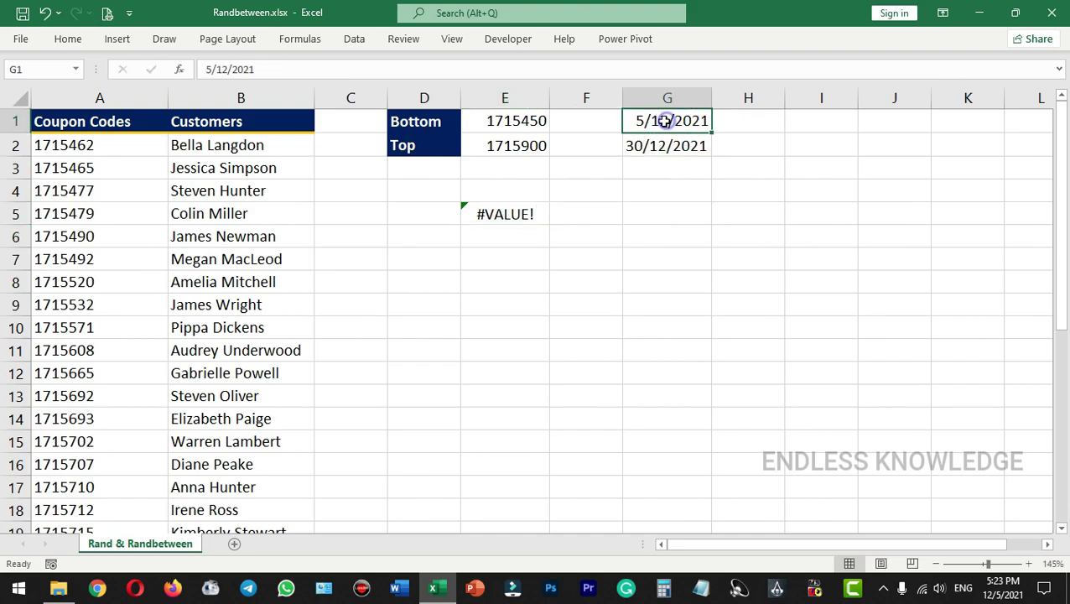
type("12")
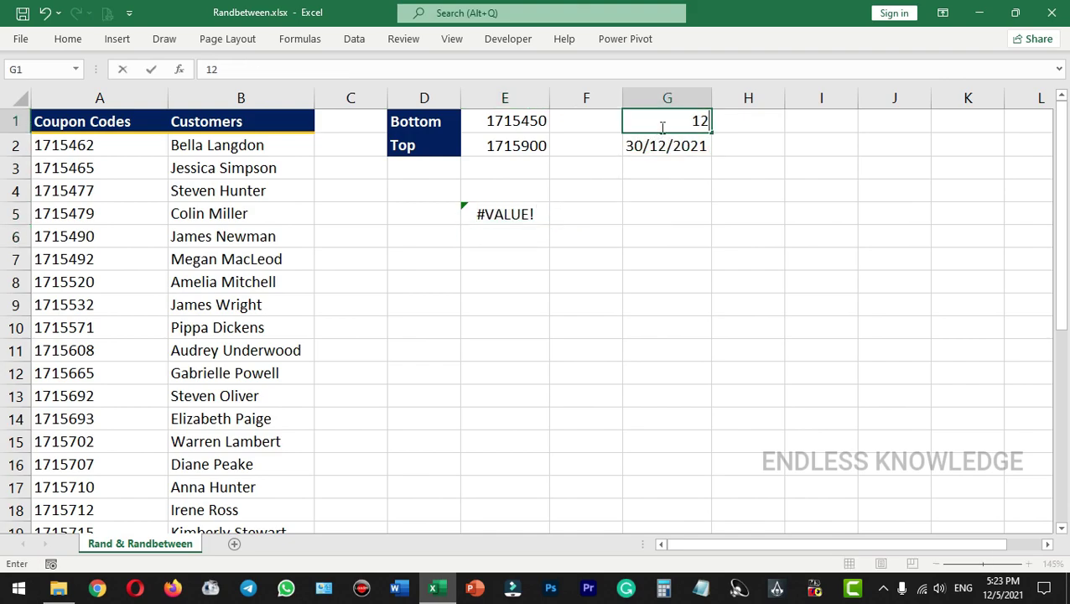
type("/5/2021")
key("Return")
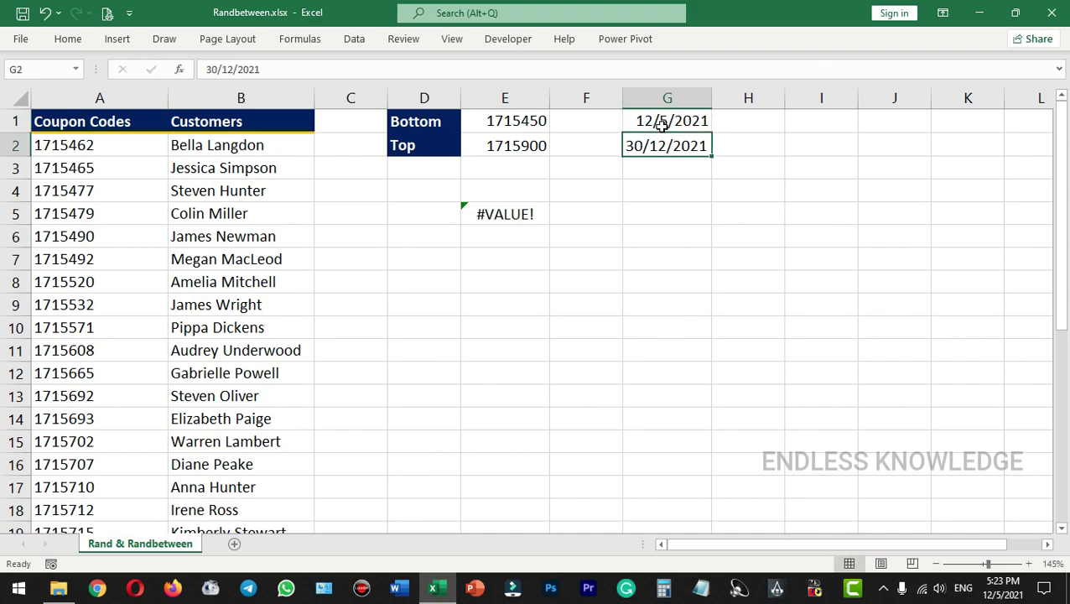
type("12/30/202")
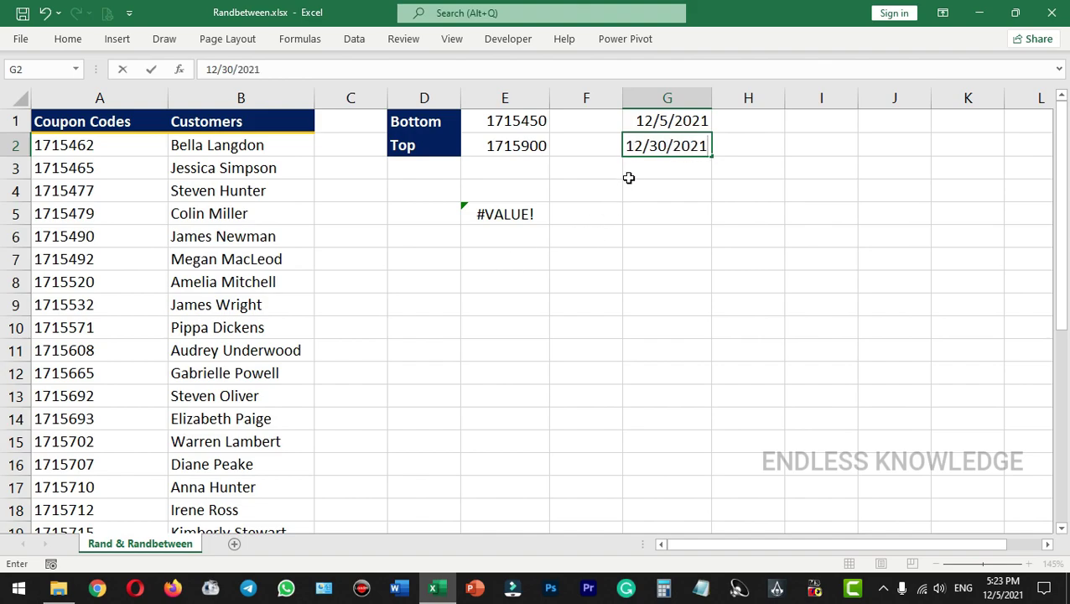
key("Return")
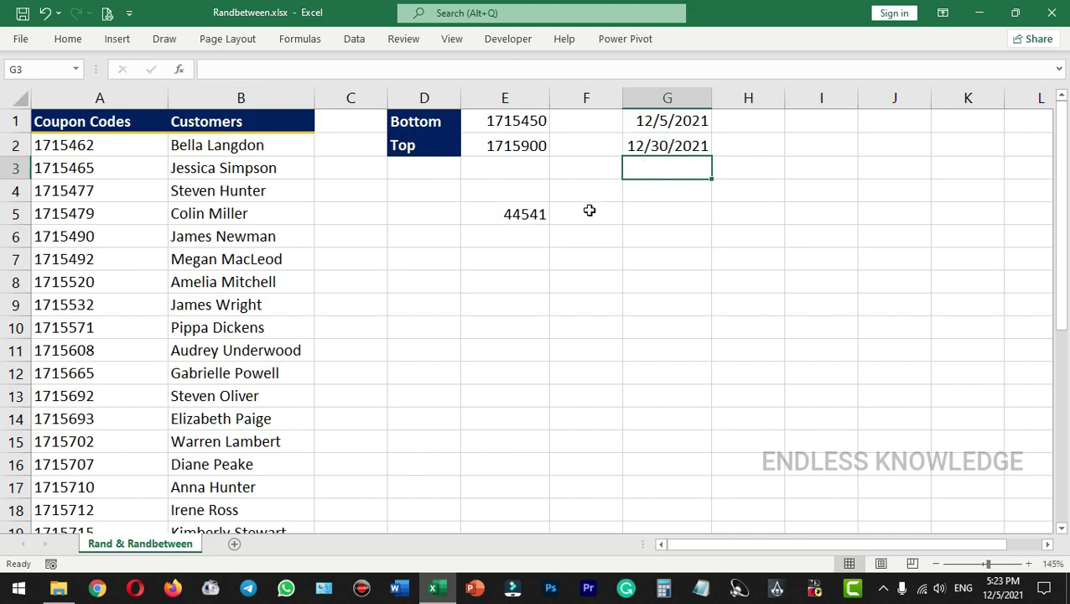
Fill the RANDBETWEEN formula from E5 down to E11 and format the filled range as Short Date.
left_click(501, 217)
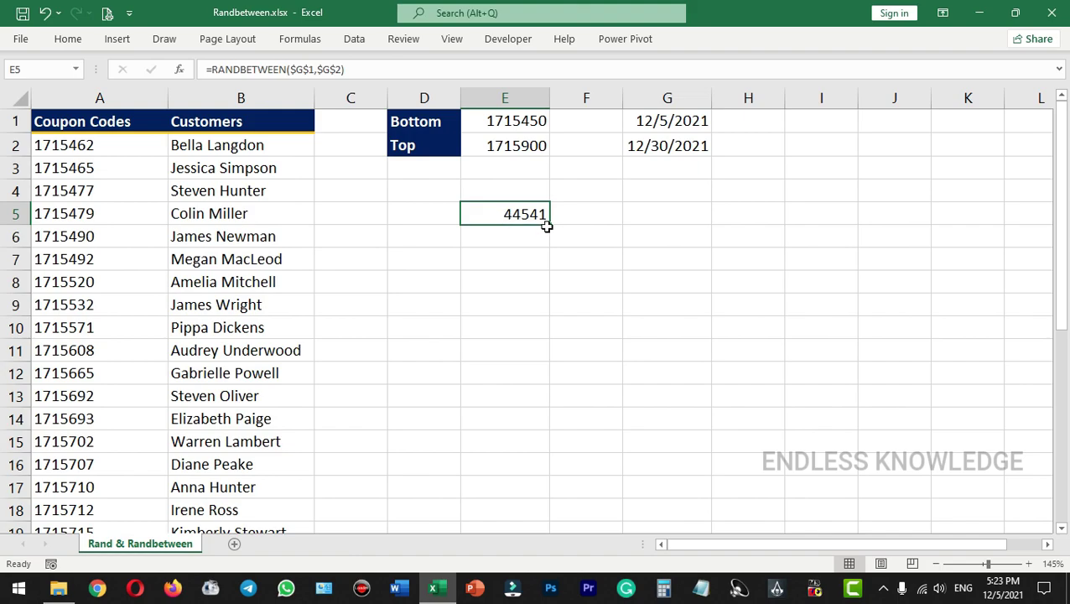
left_click_drag(549, 223, 528, 369)
left_click_drag(507, 215, 501, 345)
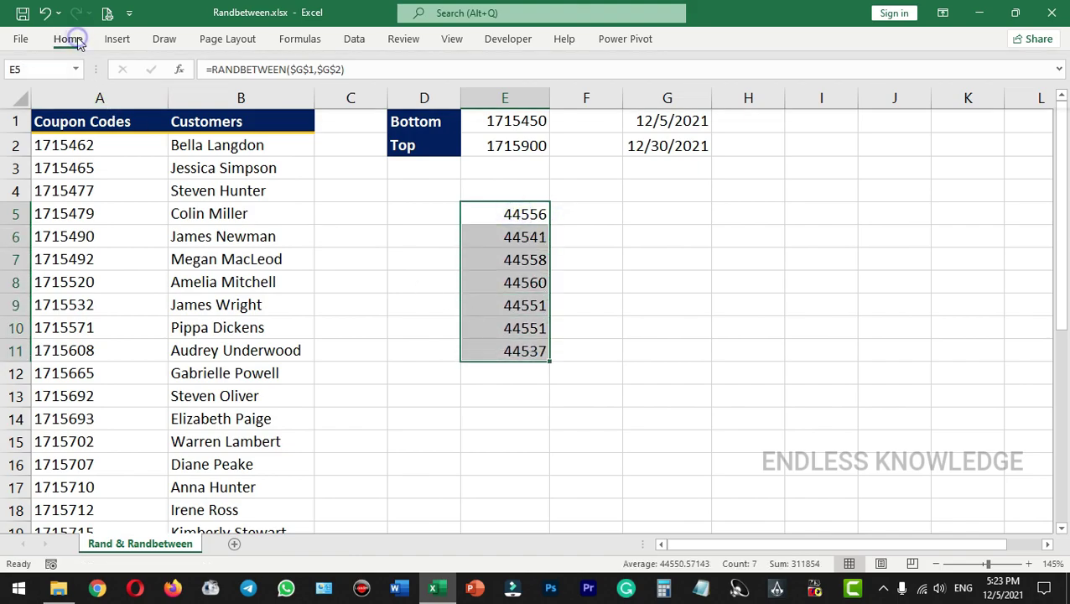
left_click(68, 39)
left_click(589, 69)
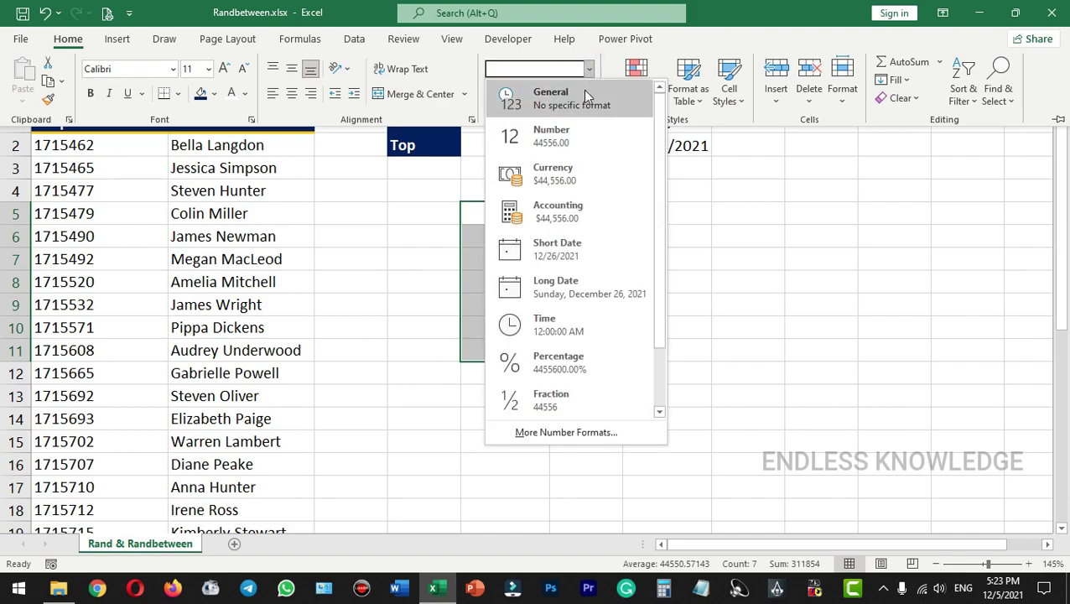
left_click(558, 243)
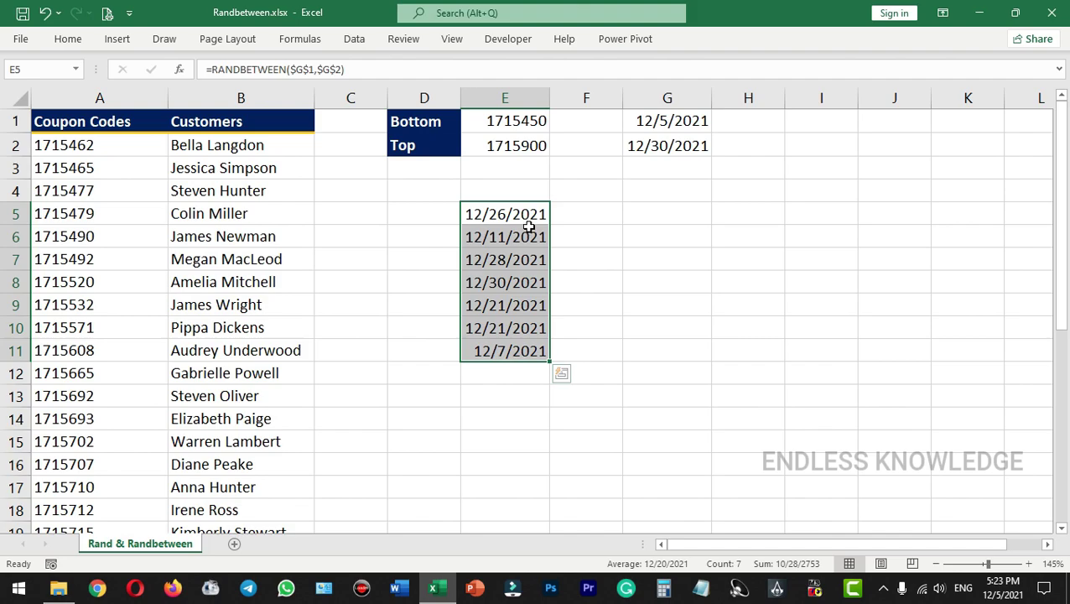
Change the date type of E5:E11 to the long weekday format *Wednesday, March 14, 2012, and deselect the range.
key("ctrl+1")
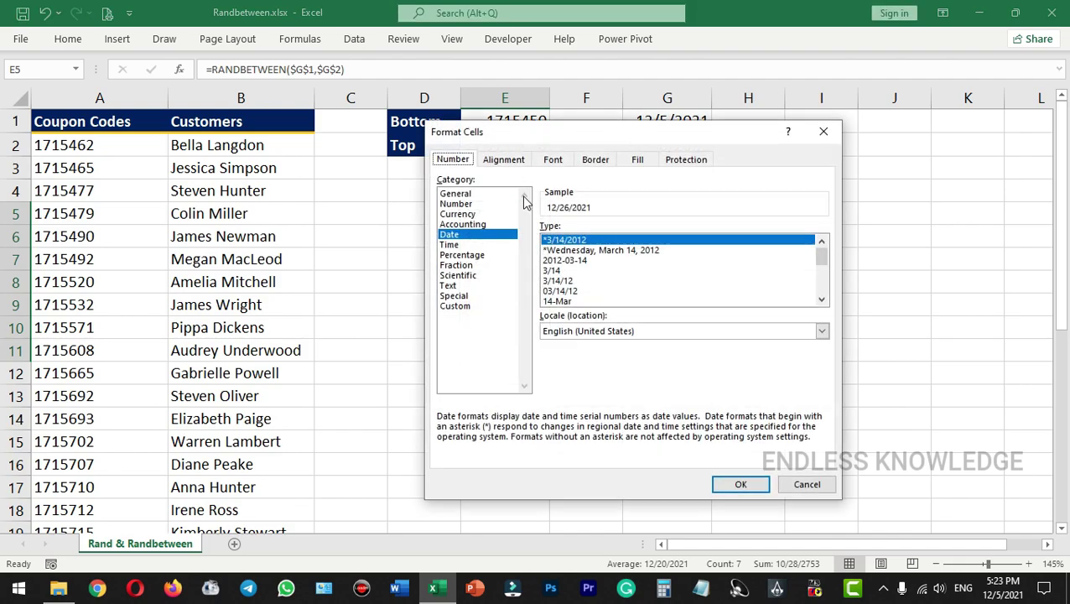
left_click(578, 251)
left_click(723, 483)
left_click(554, 238)
left_click_drag(582, 223, 572, 341)
left_click(553, 392)
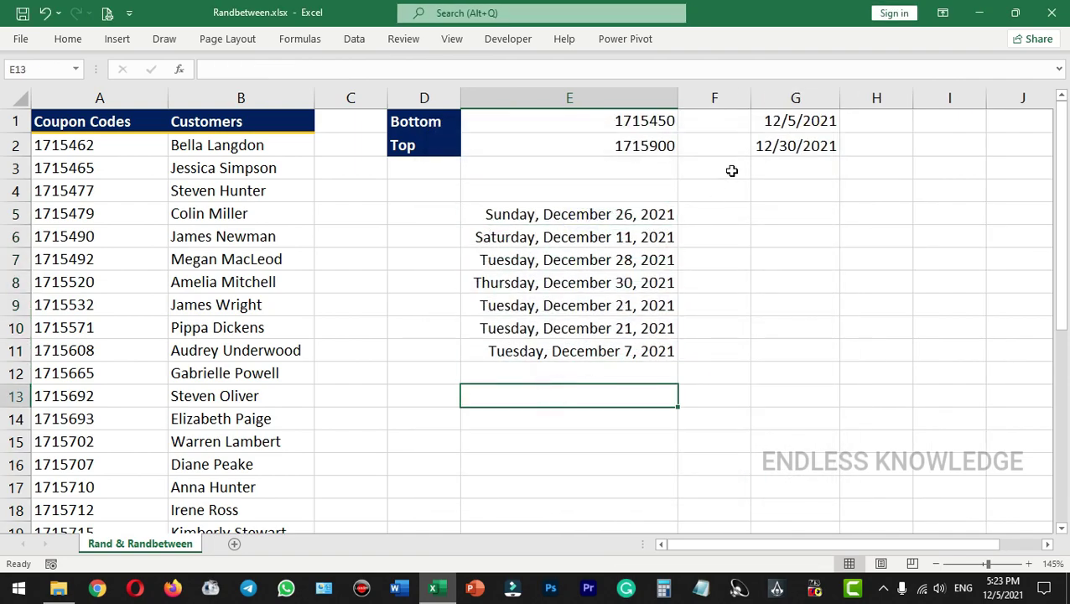